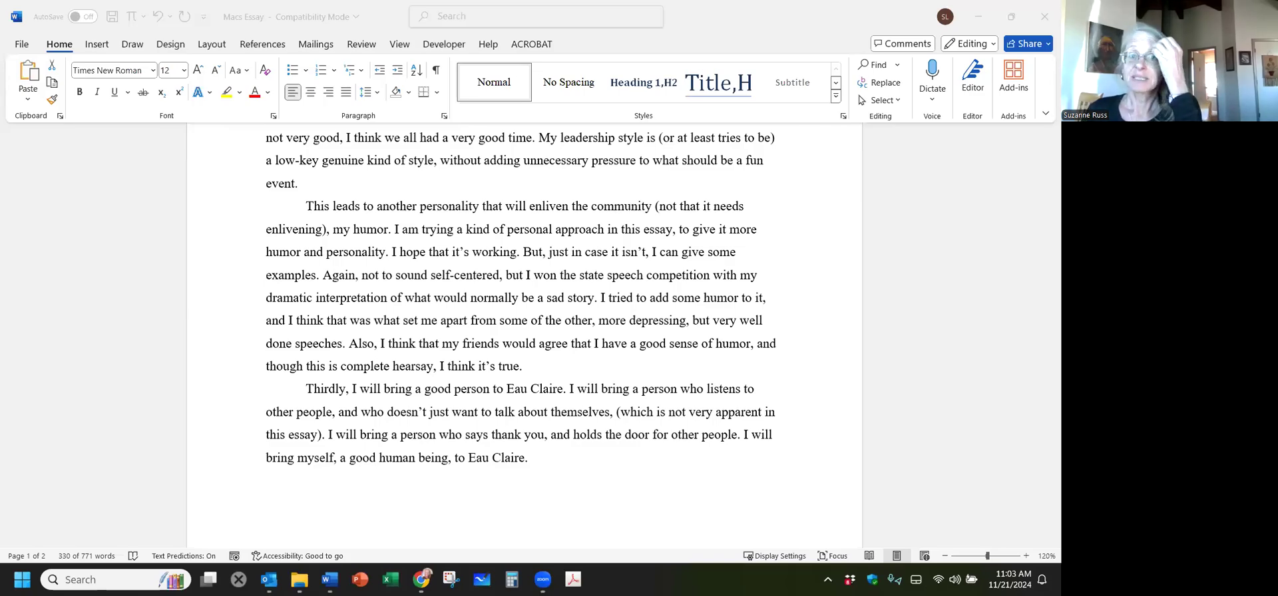
Scroll up to the Question 50 heading and the start of the Draft Response
scroll(372, 269, up, 8)
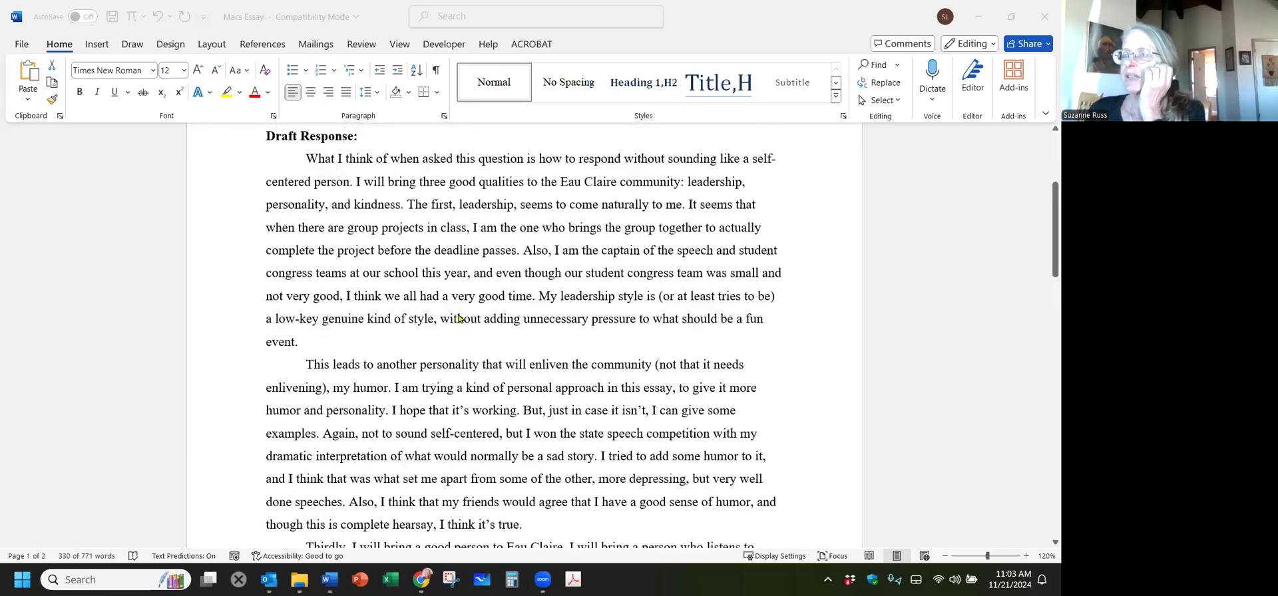
scroll(262, 284, up, 2)
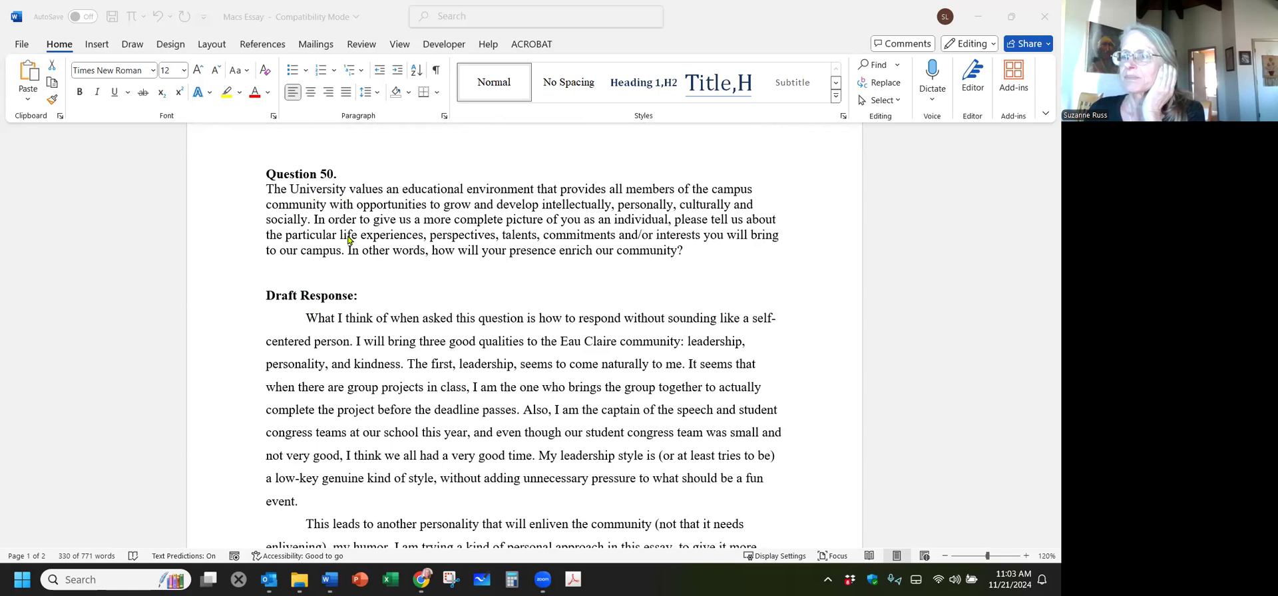
Open Chrome, go to chatgpt.com, and maximize the browser window
click(422, 578)
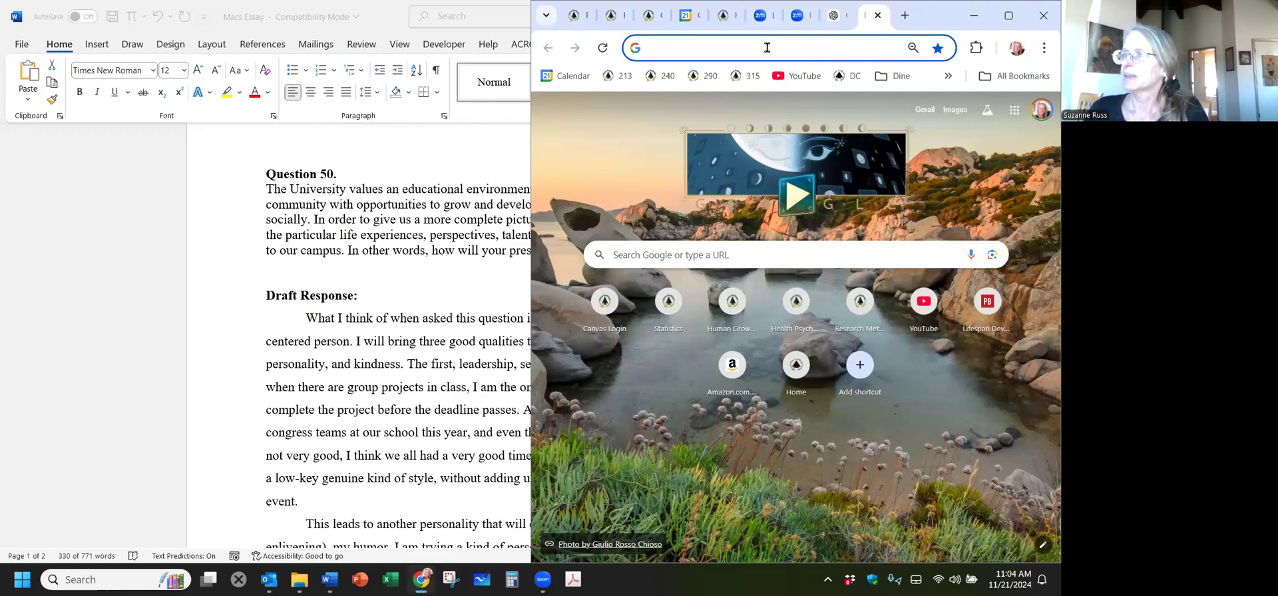
click(766, 47)
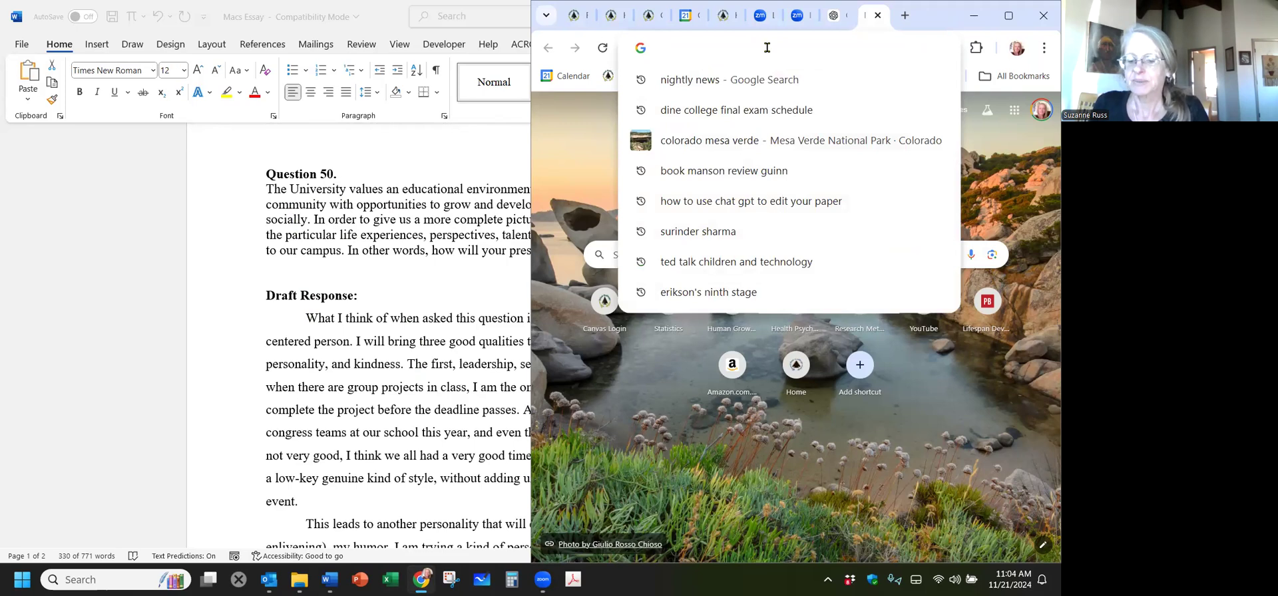
text(Chat)
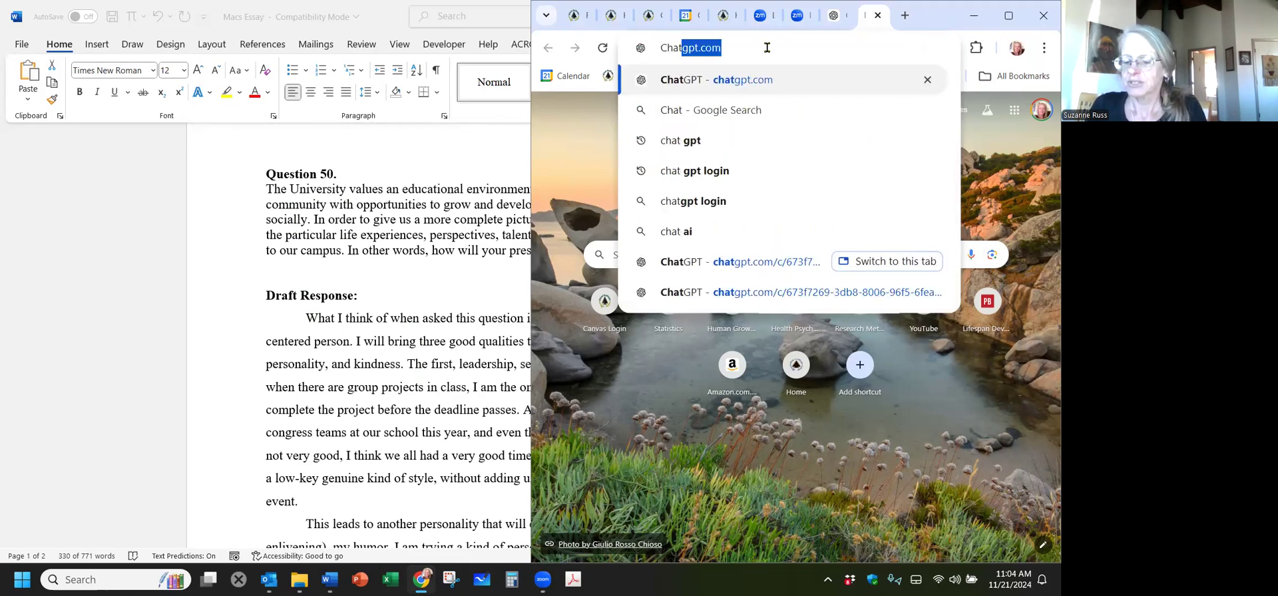
key(Return)
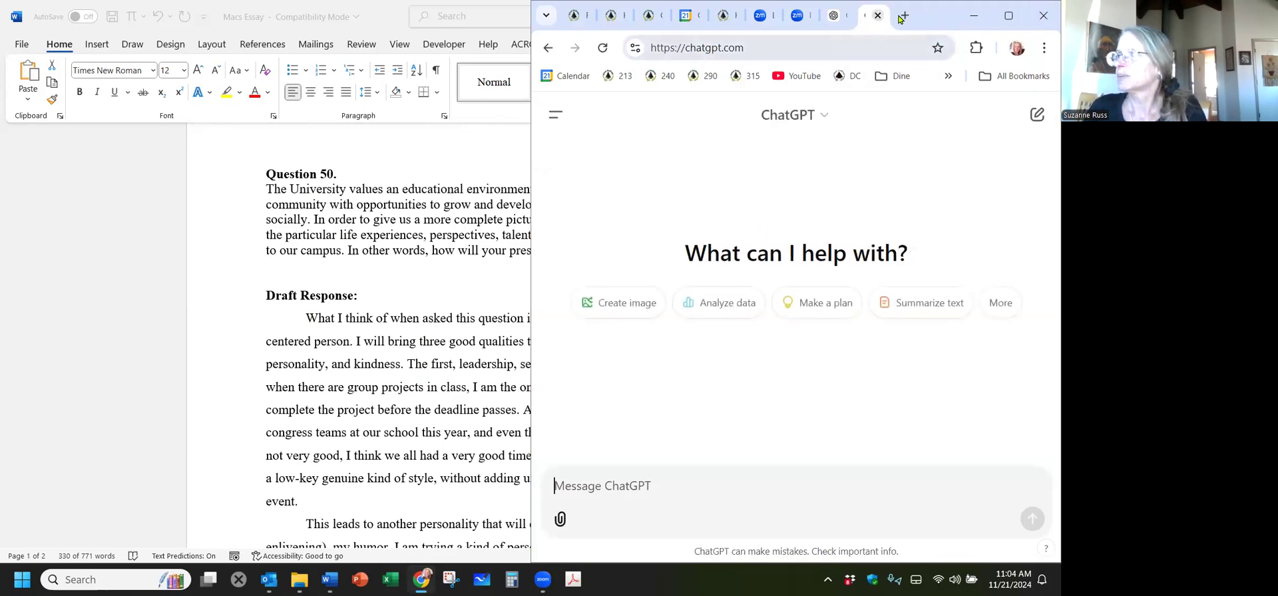
click(1010, 15)
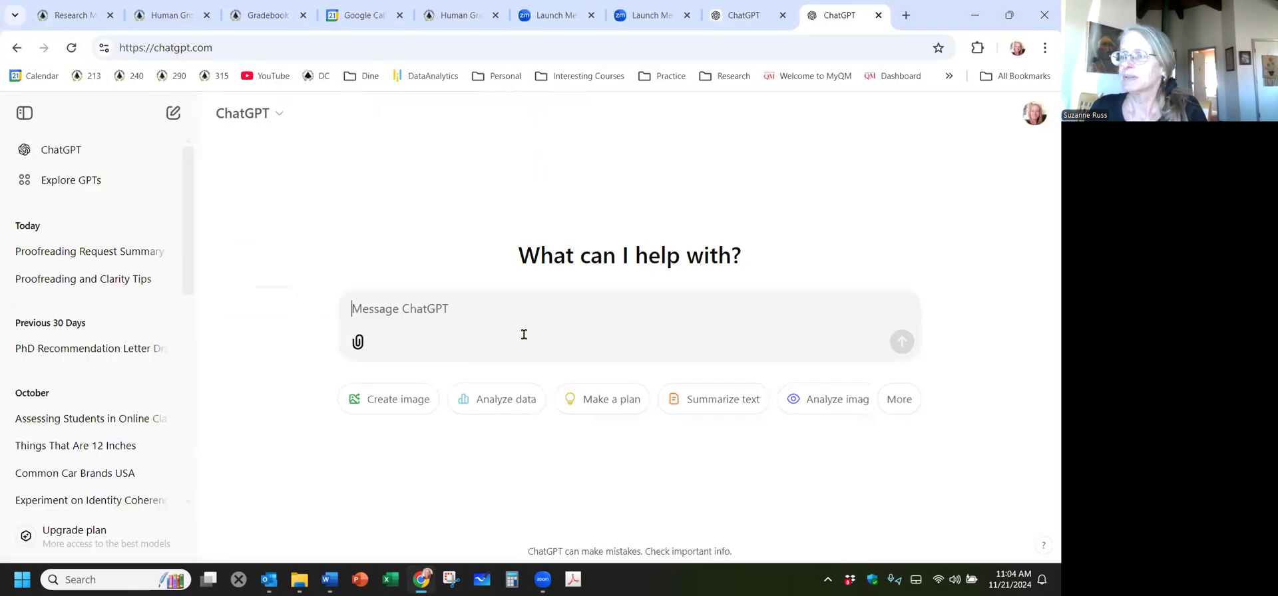
Paste the request 'List suggestions for improving clarity, grammar, and spelling in the paper below:' and add a new line
click(480, 309)
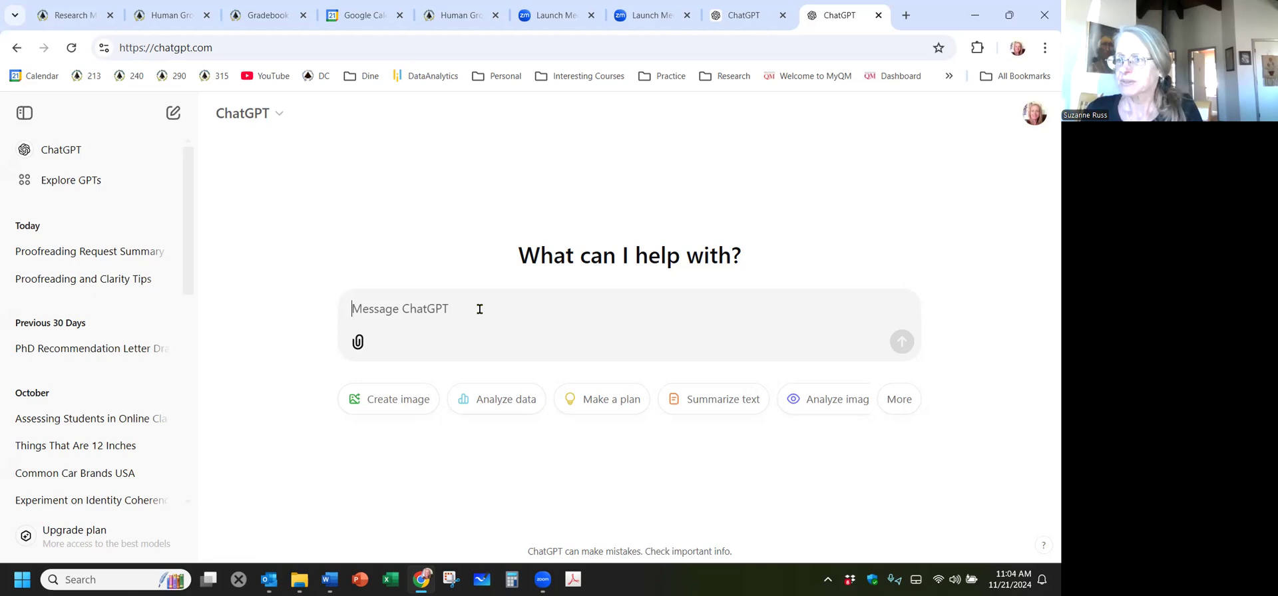
text(List suggestions for improving clarity, grammar, and spelling in the paper below:)
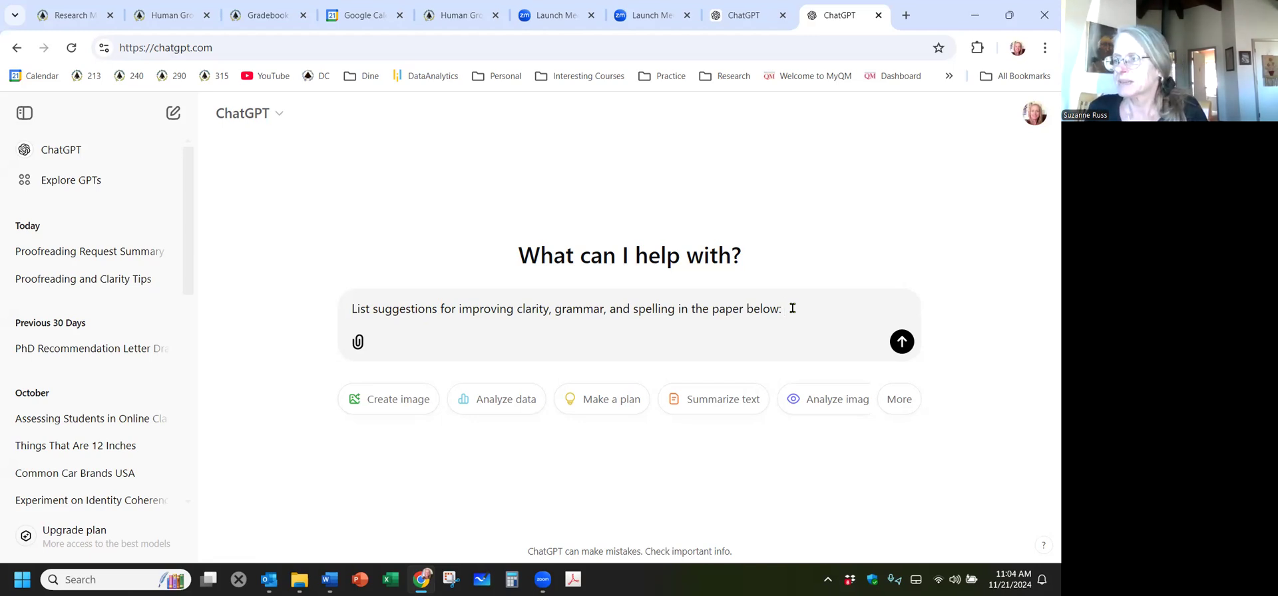
key(shift+Return)
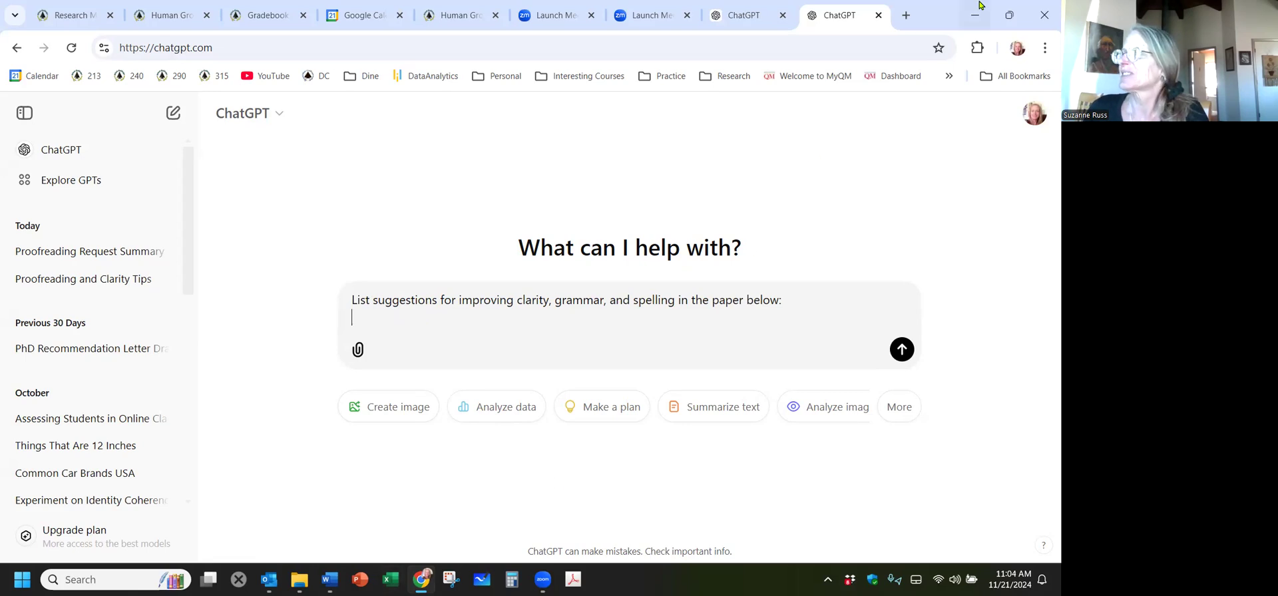
Snap Chrome to the right half of the screen and the Word essay to the left
mouse_move(1005, 17)
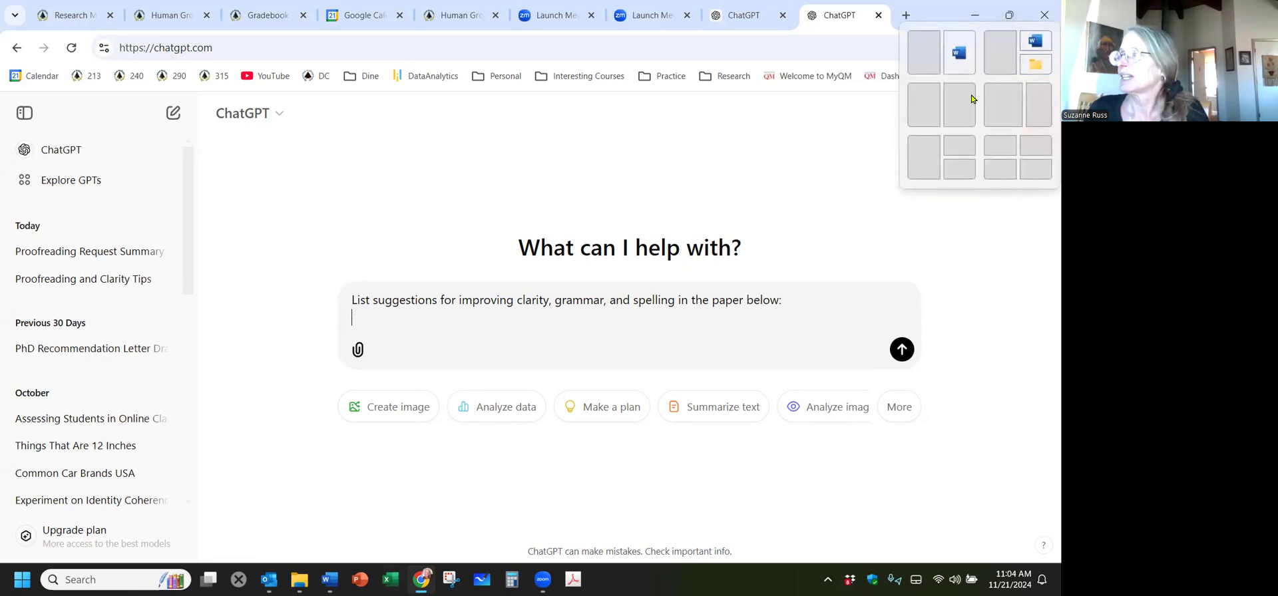
click(995, 100)
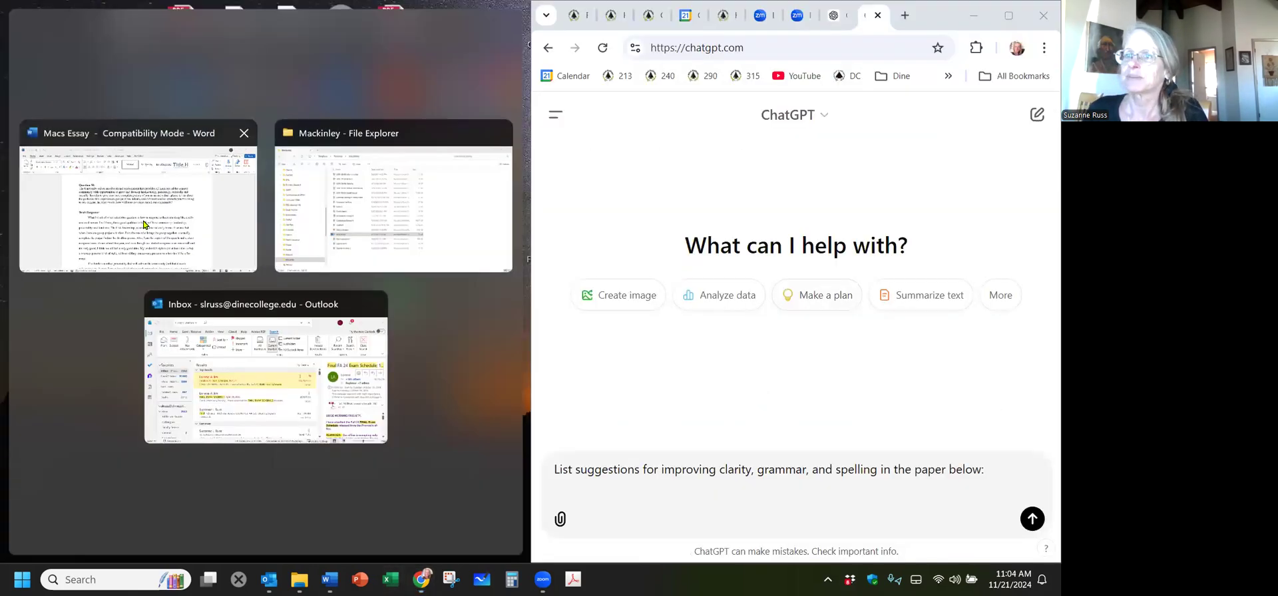
click(143, 224)
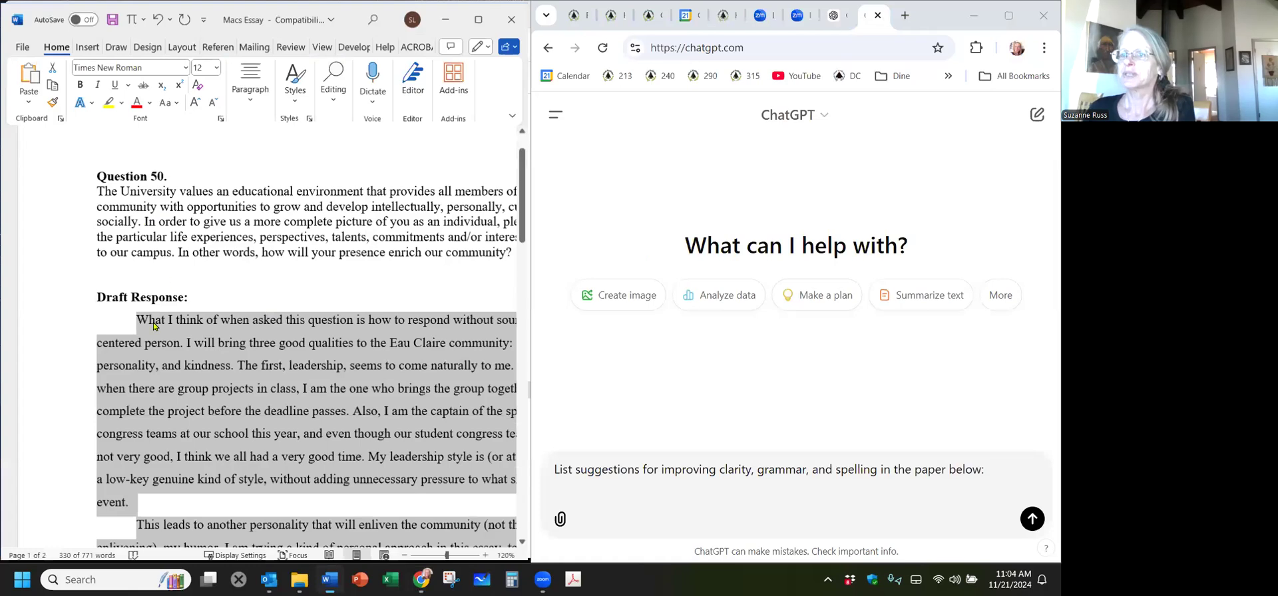
Select the full essay, paste it under the ChatGPT request, and send it
click(138, 320)
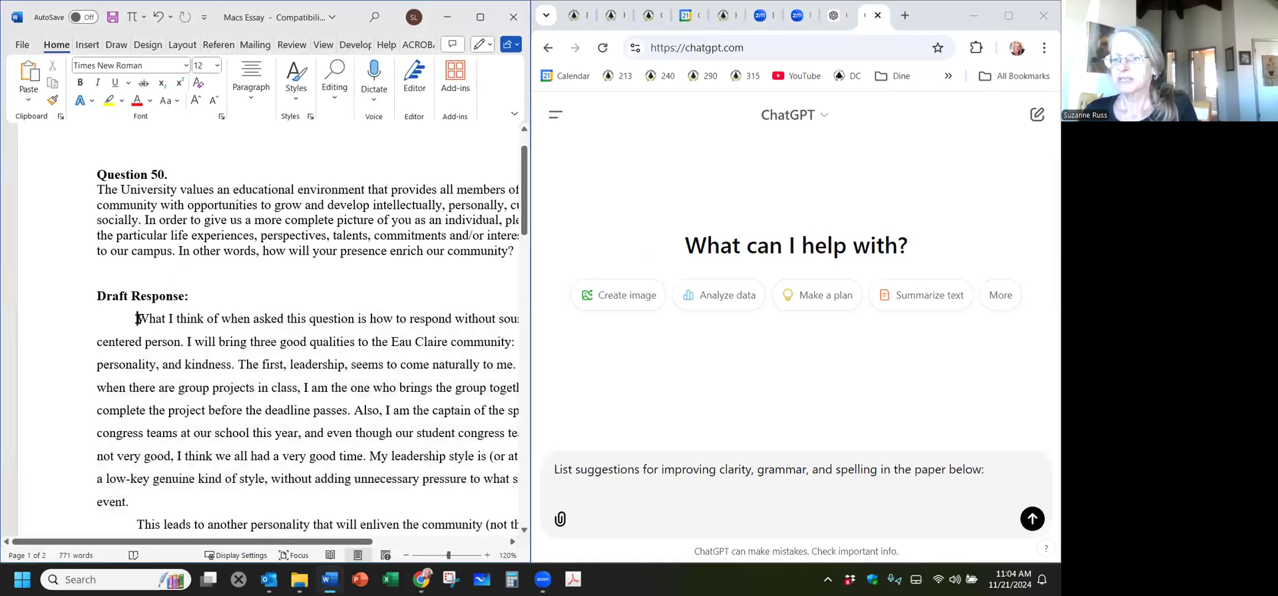
drag(138, 320, 352, 411)
scroll(370, 378, down, 6)
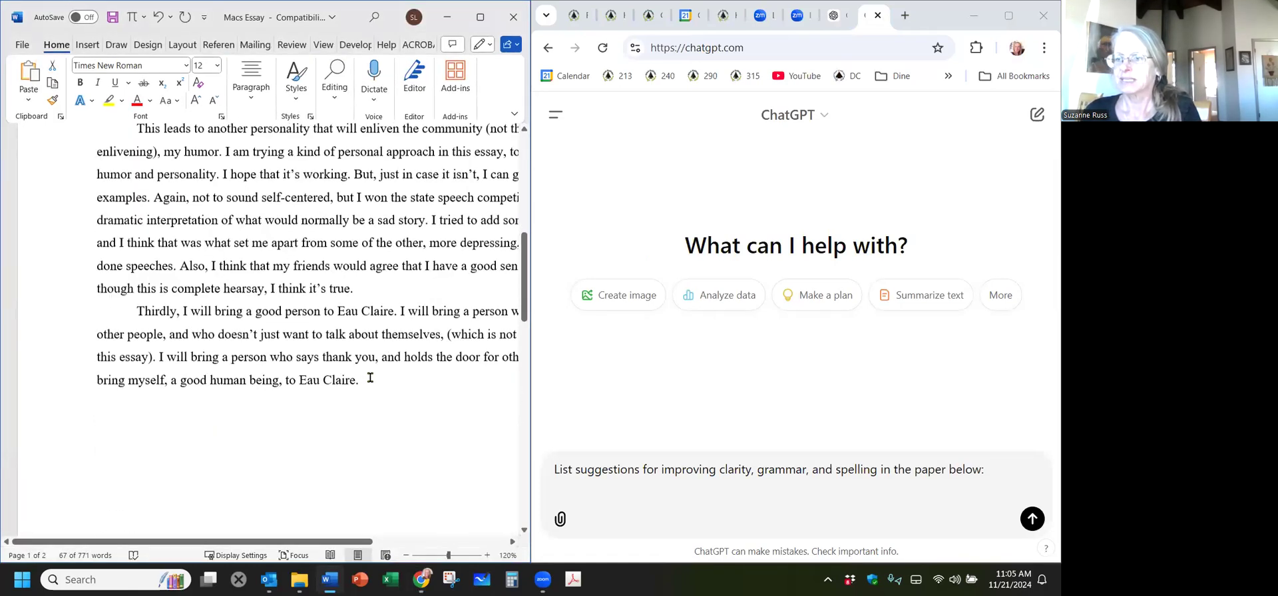
shift+click(370, 379)
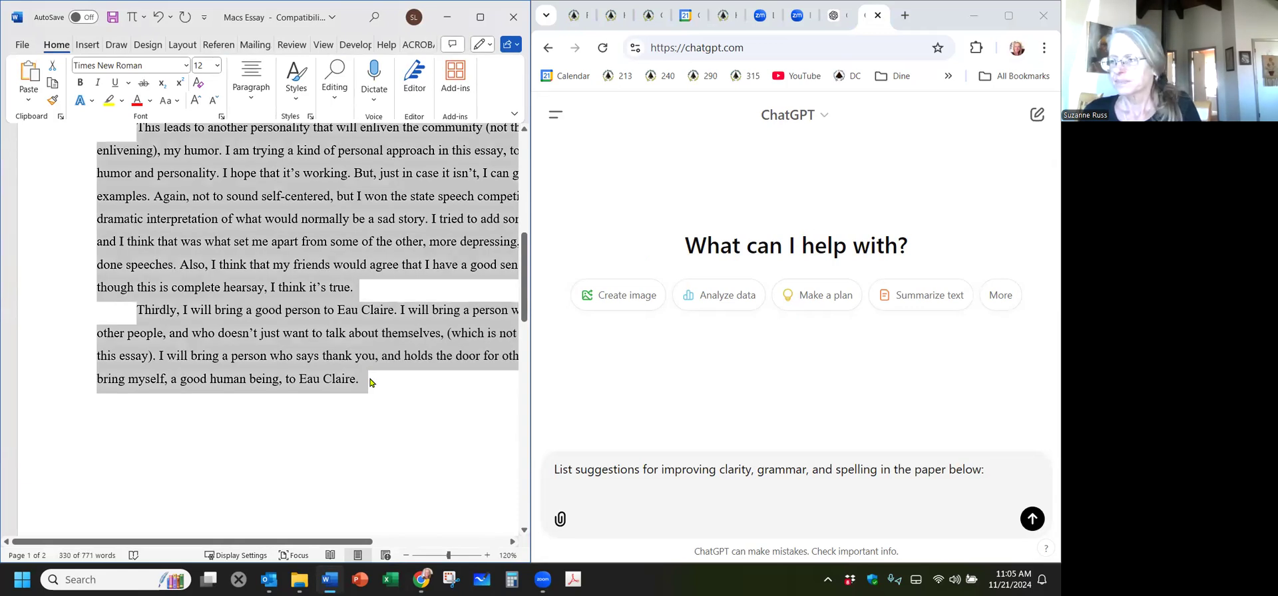
click(685, 501)
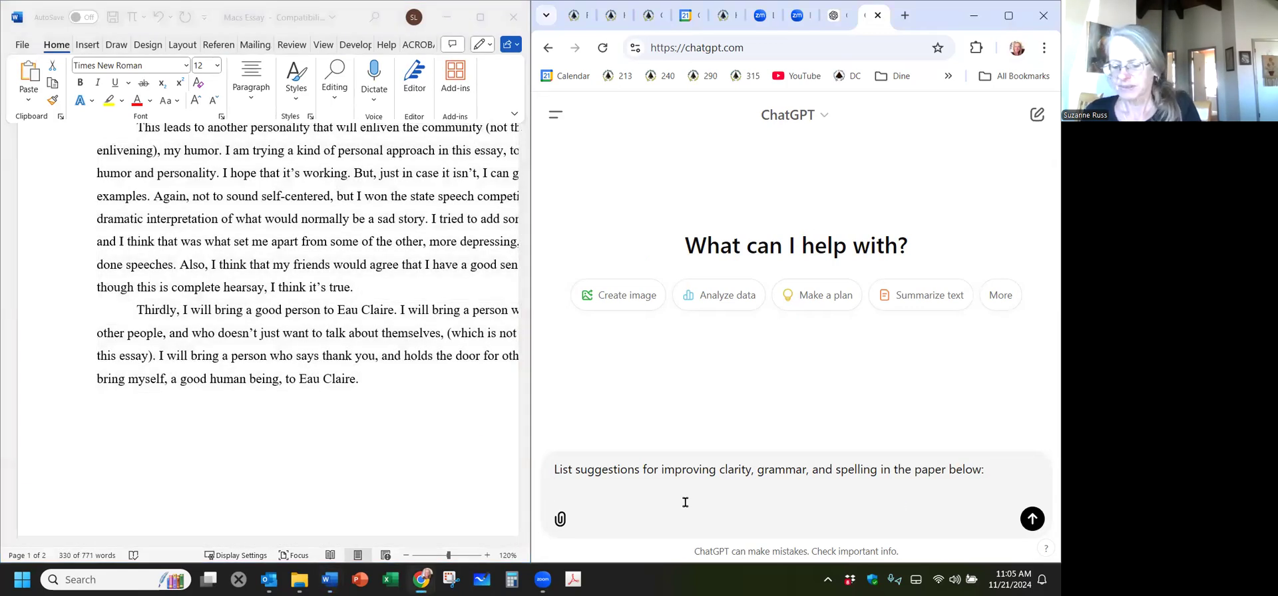
key(ctrl+v)
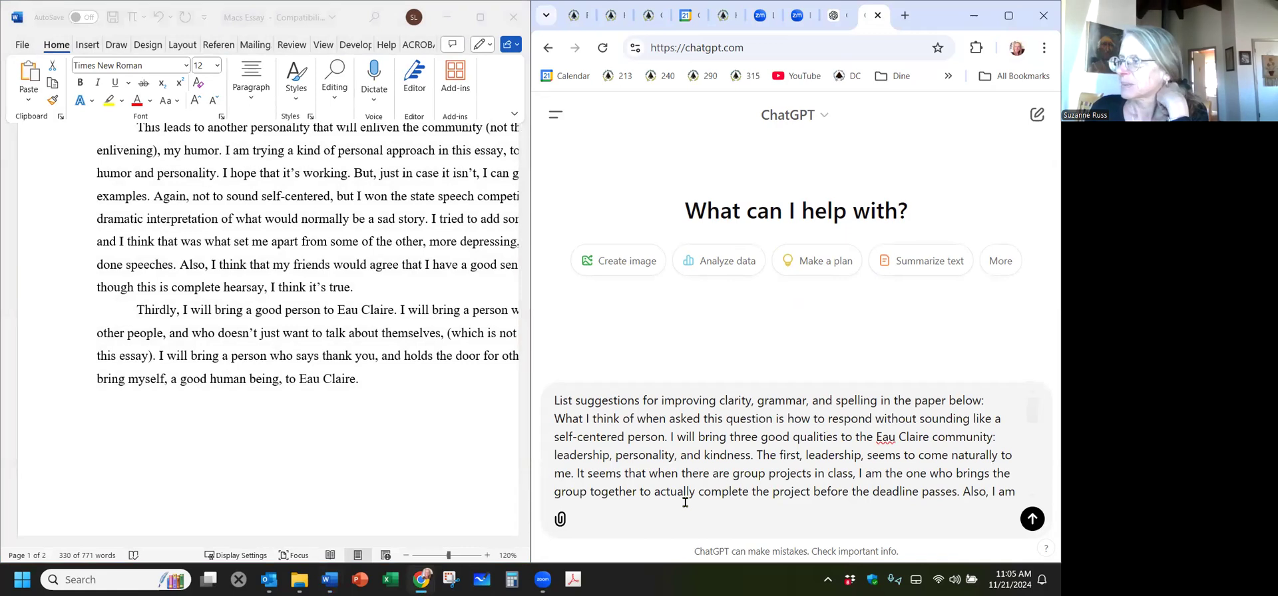
click(1032, 519)
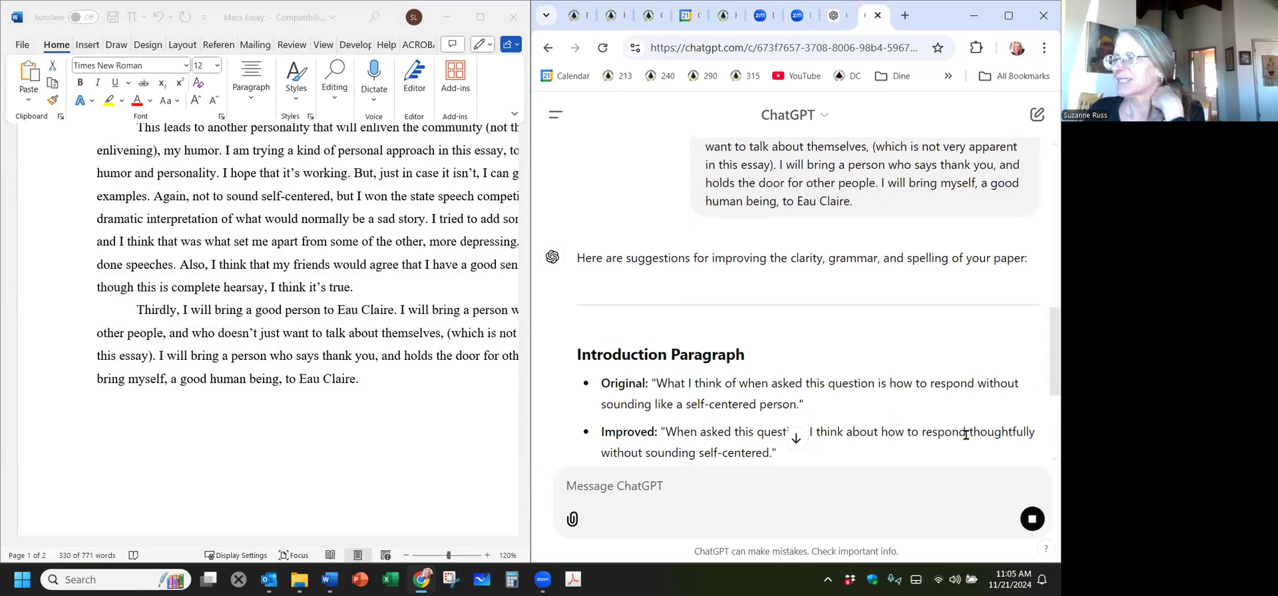
Once the reply finishes, select ChatGPT's suggestions from Introduction Paragraph through General Notes
scroll(965, 437, down, 4)
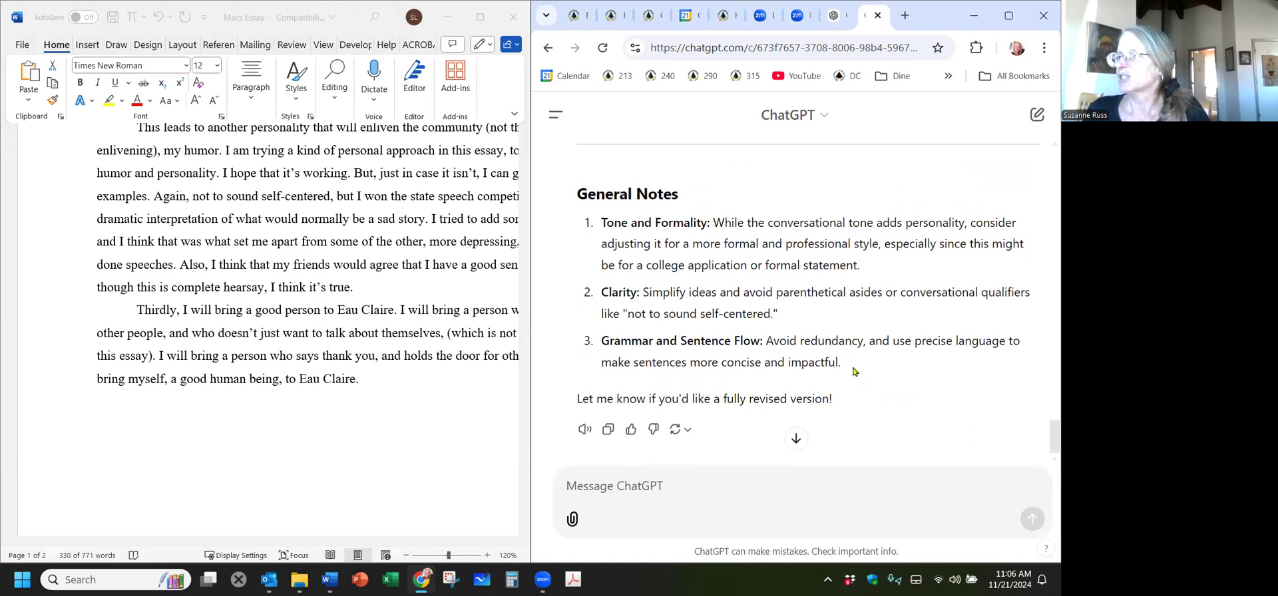
drag(849, 372, 578, 270)
Create a new Word document and snap it to the right half beside the essay
click(329, 580)
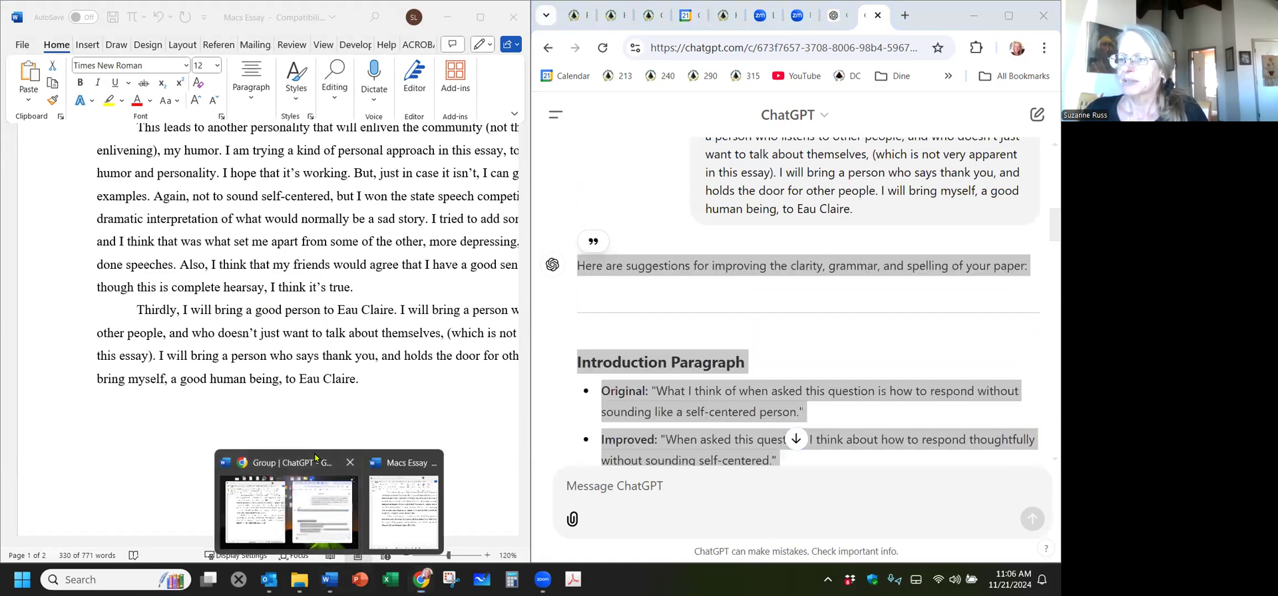
click(316, 458)
key(ctrl+a)
key(ctrl+n)
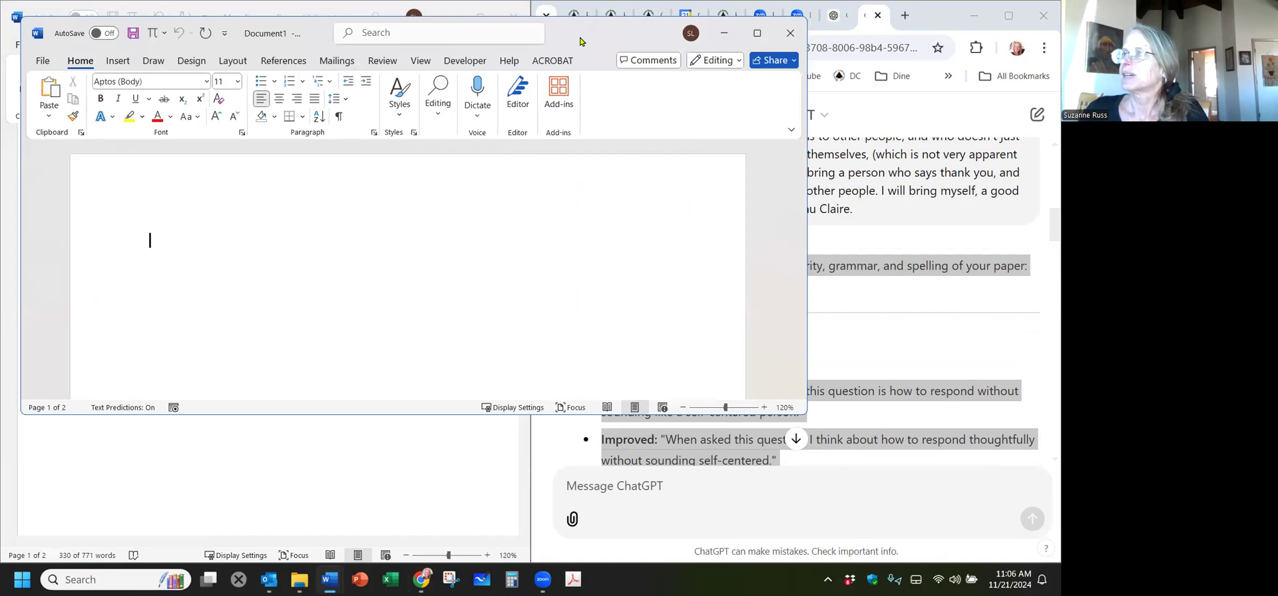
drag(579, 40, 628, 50)
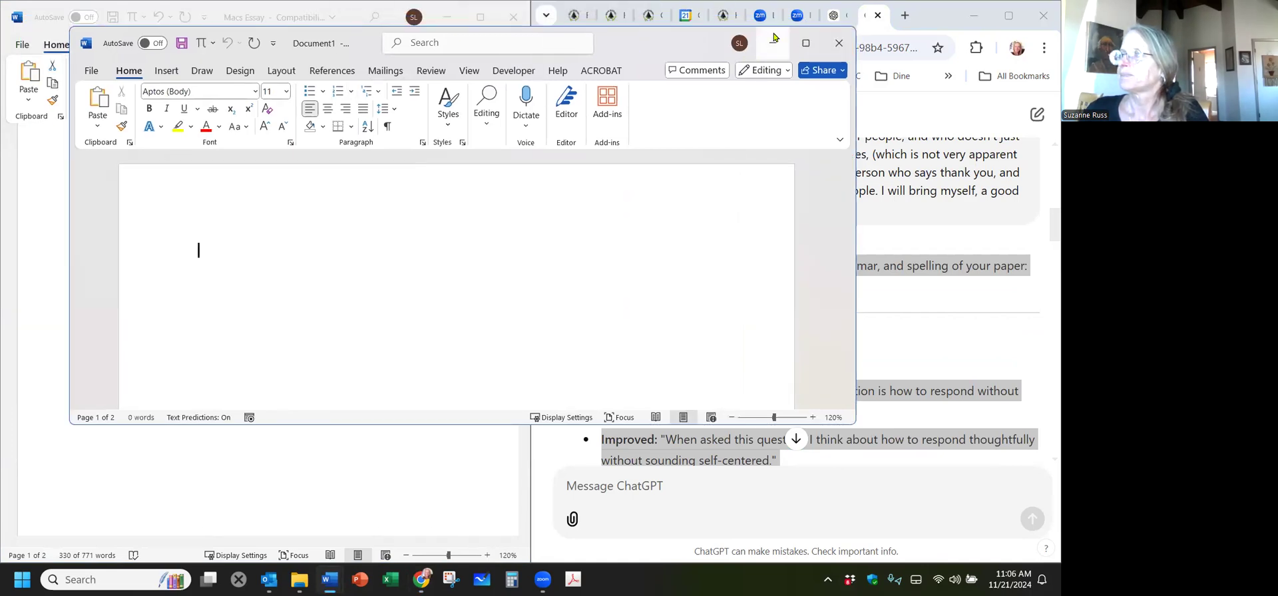
mouse_move(801, 47)
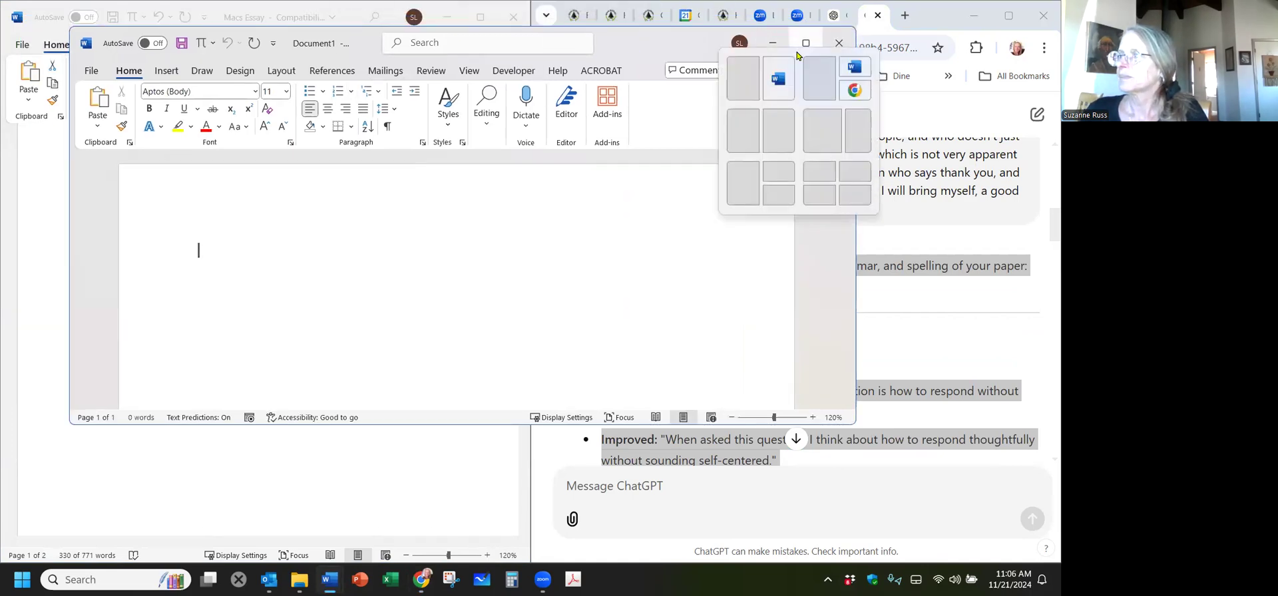
click(779, 131)
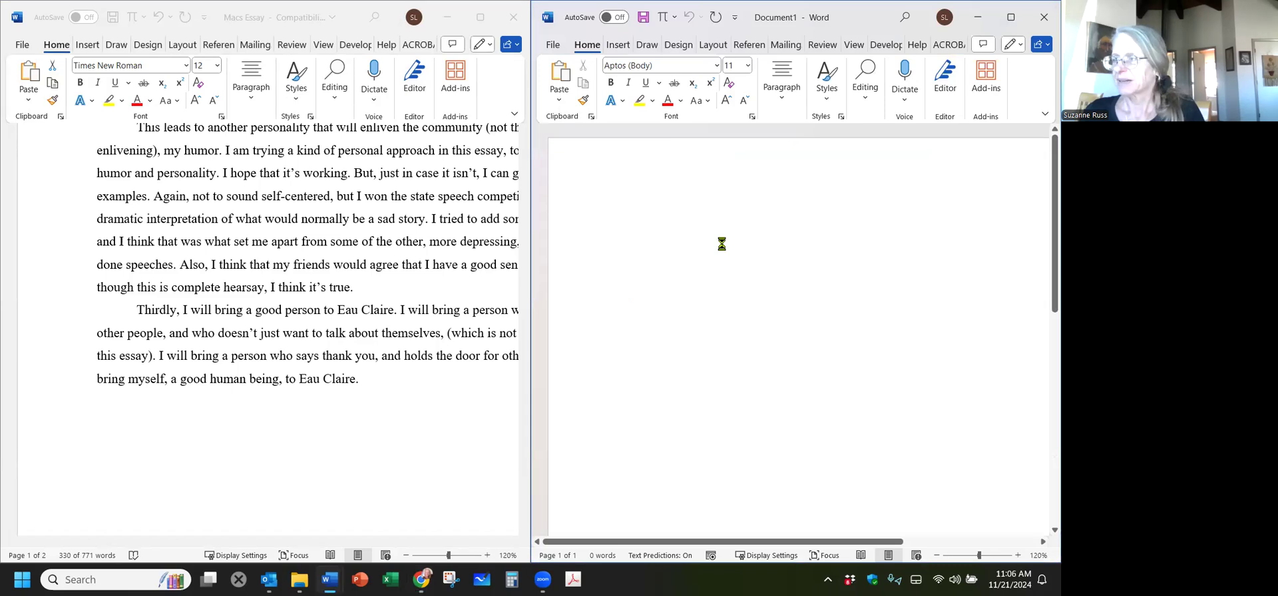
Save the new document with the pasted suggestions as 'AI Response'
click(547, 44)
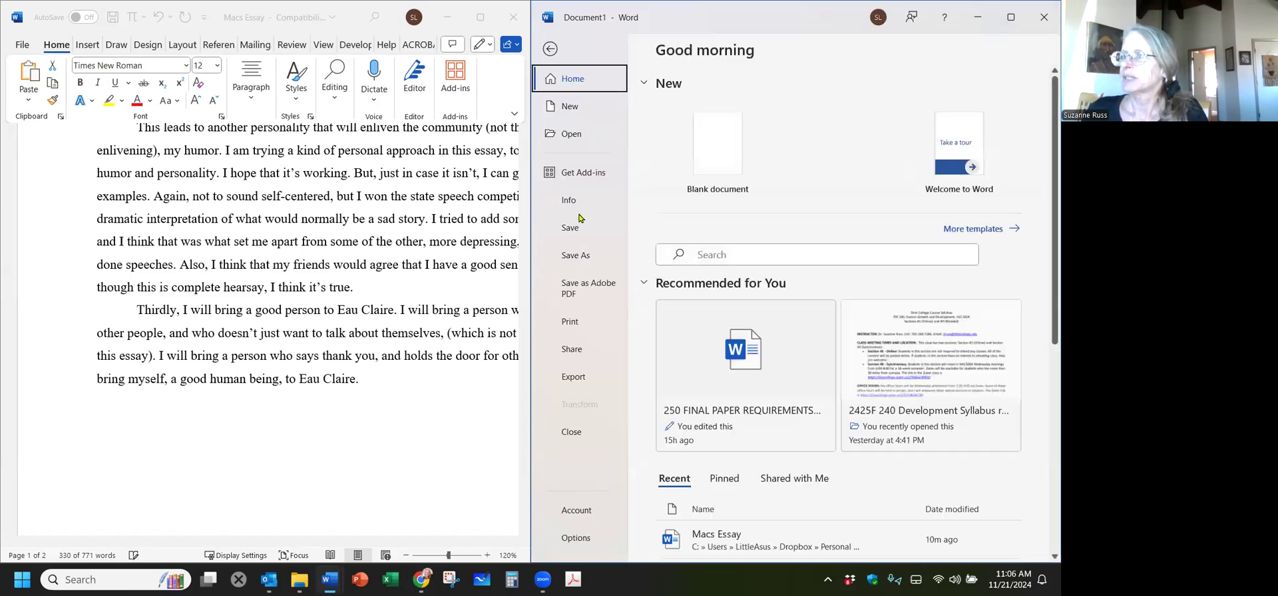
click(577, 257)
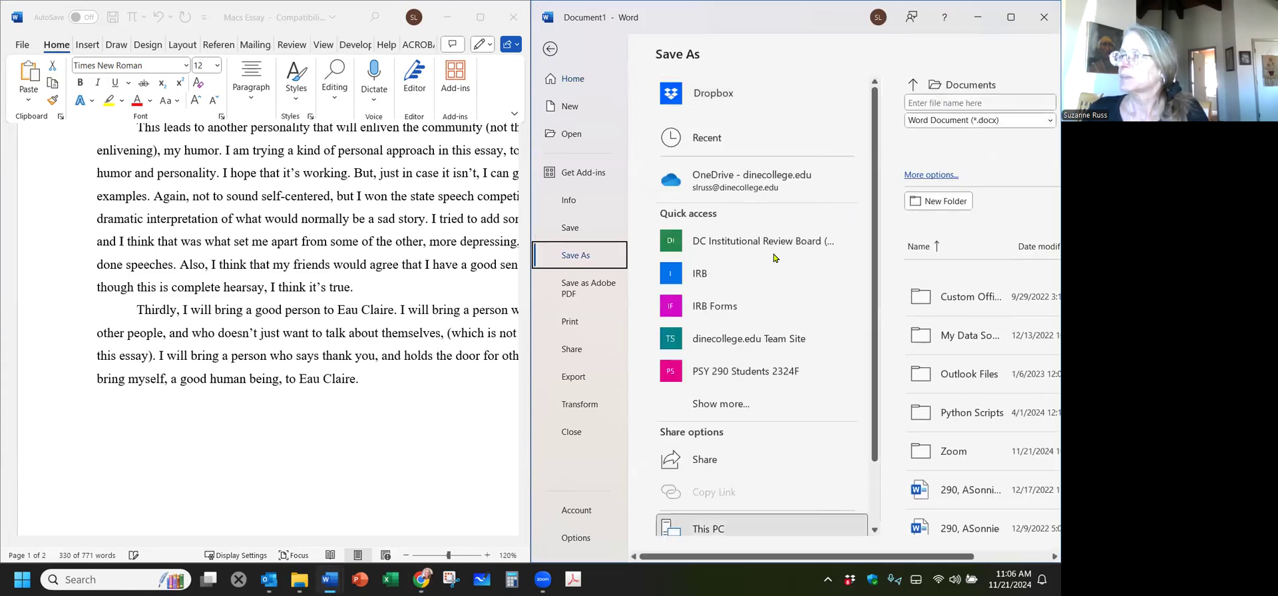
click(921, 103)
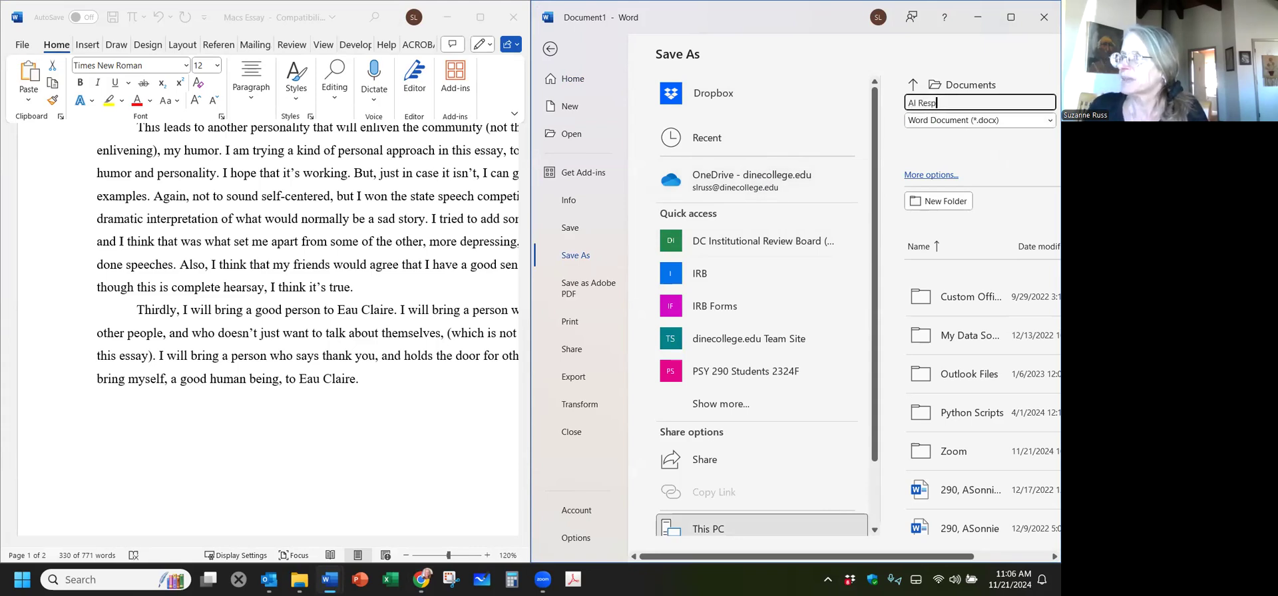
key(Return)
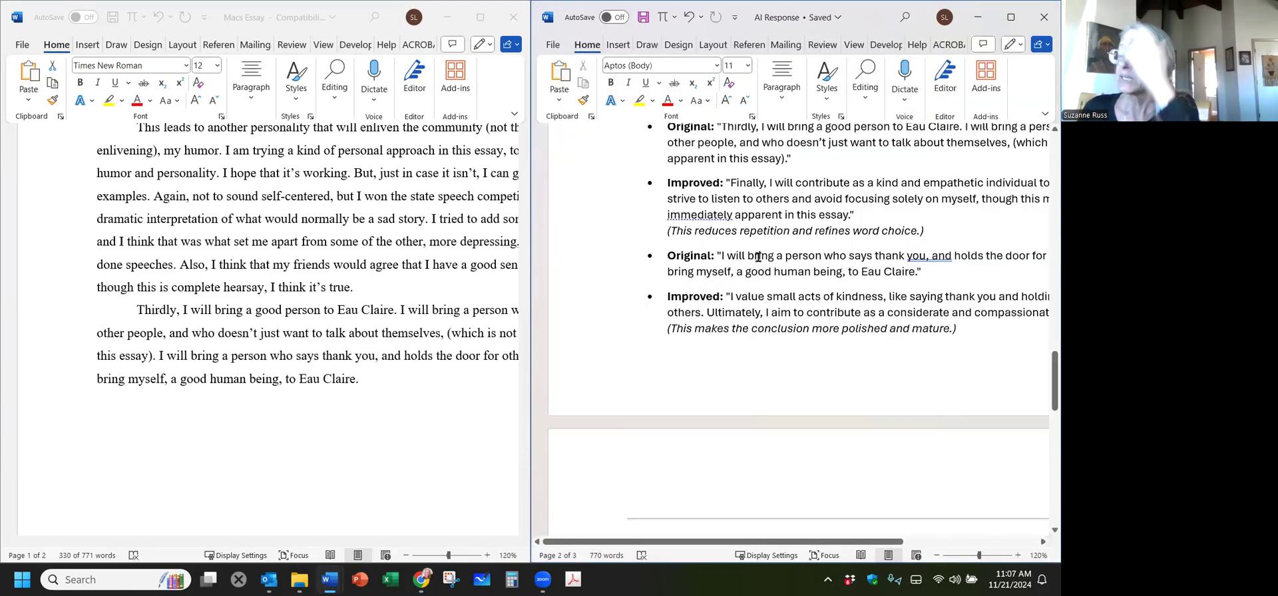
Scroll both the AI Response document and the essay back to their beginnings
scroll(757, 257, up, 10)
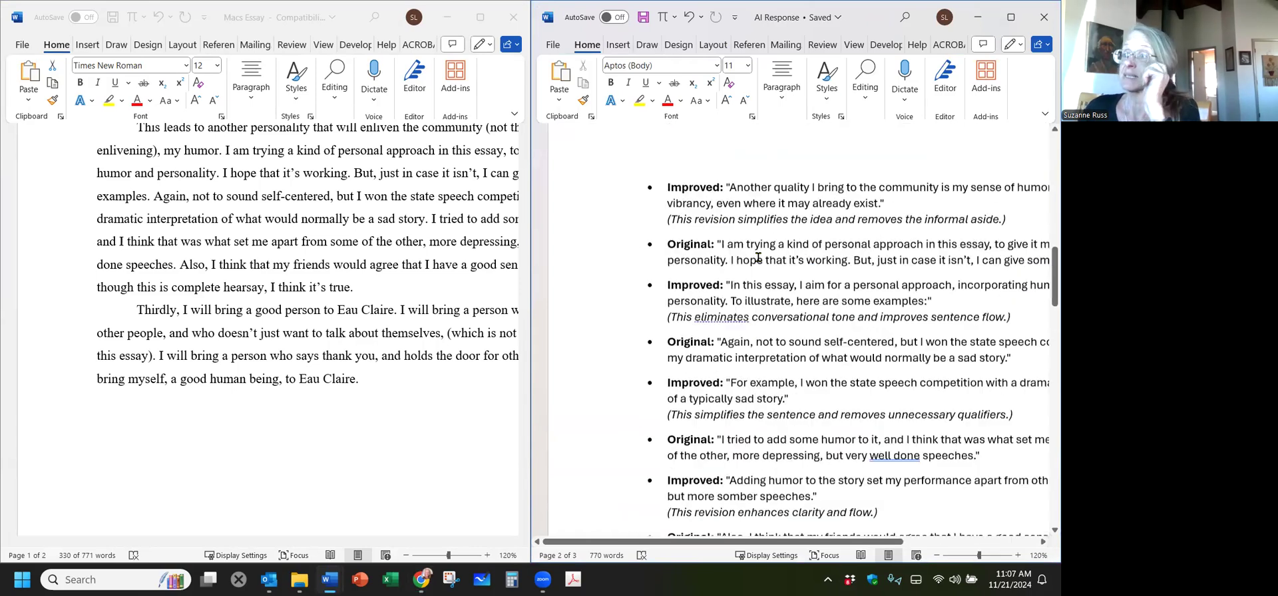
scroll(757, 257, up, 15)
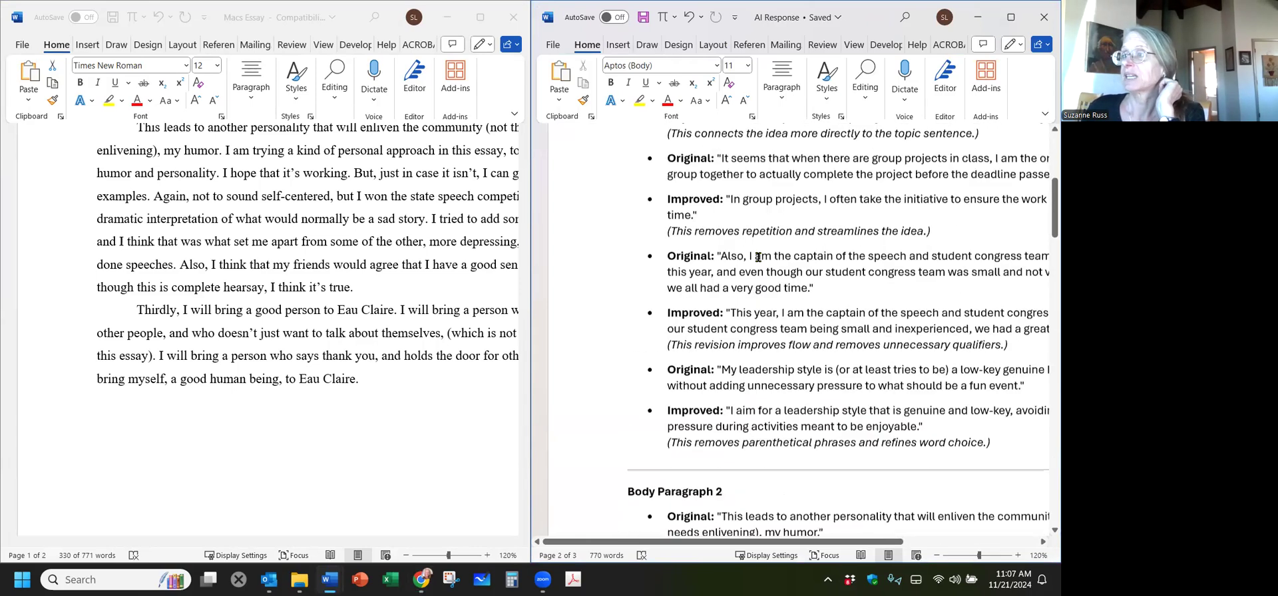
scroll(758, 257, up, 1)
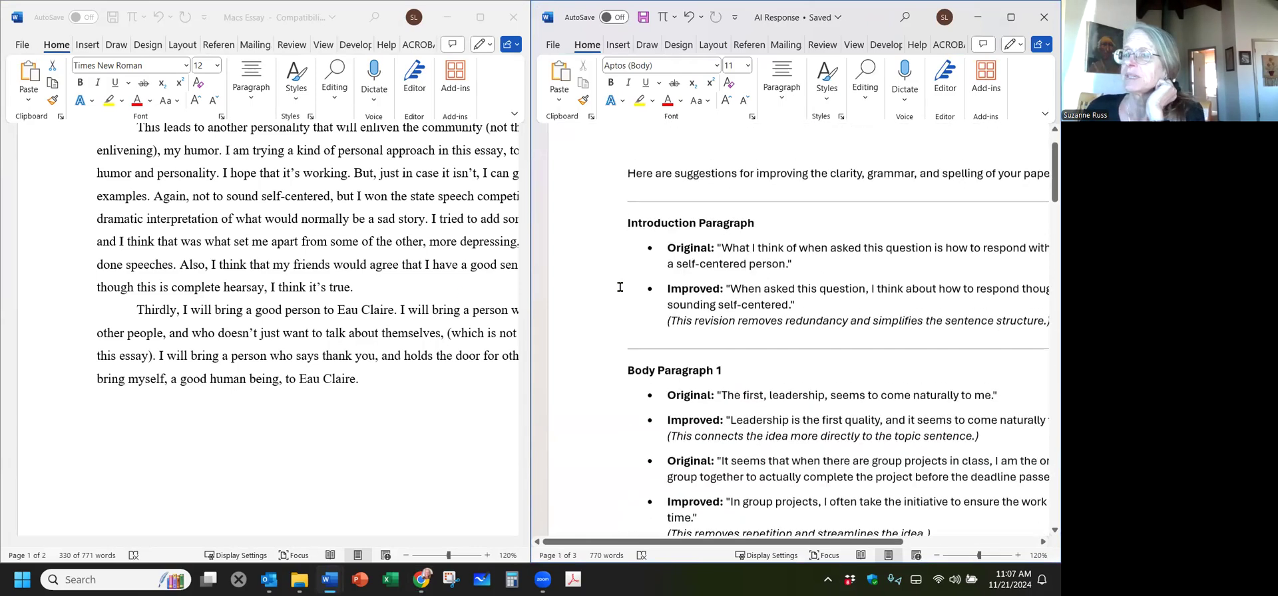
click(316, 287)
key(ctrl+a)
scroll(377, 255, up, 2)
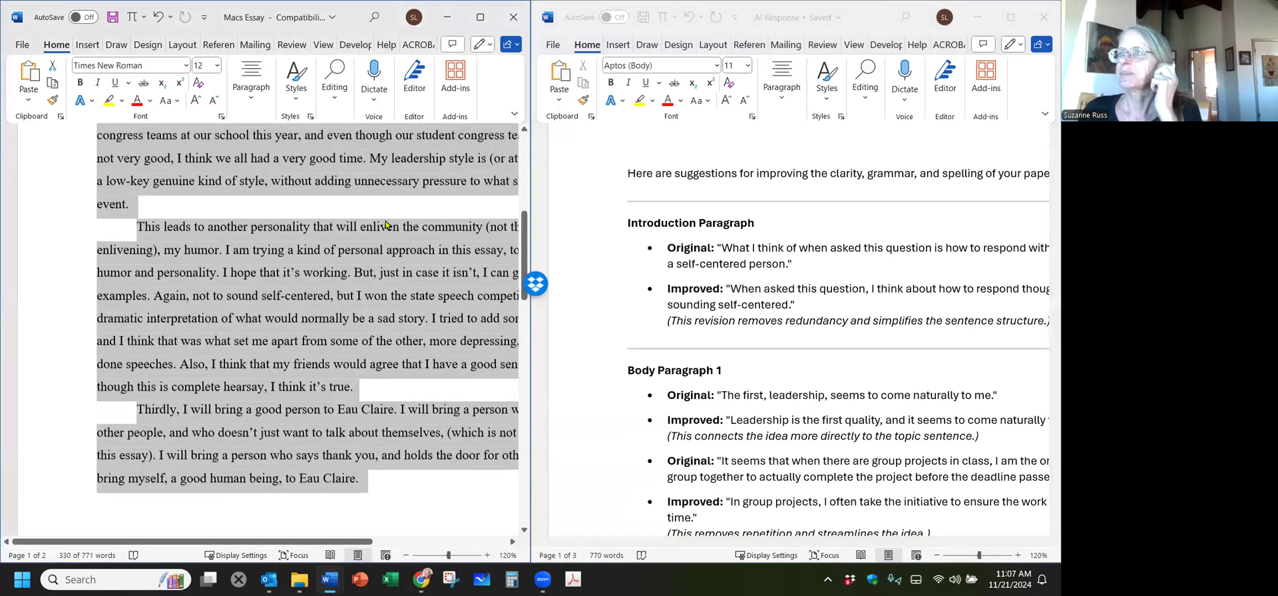
scroll(385, 225, up, 2)
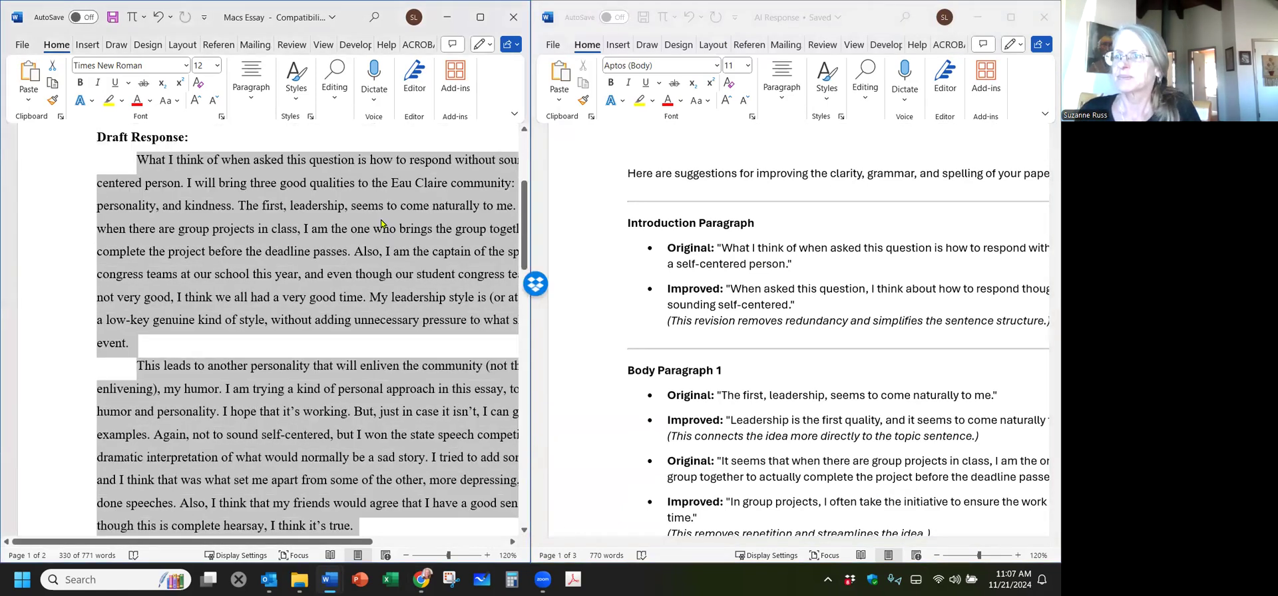
ctrl+scroll(381, 224, down, 2)
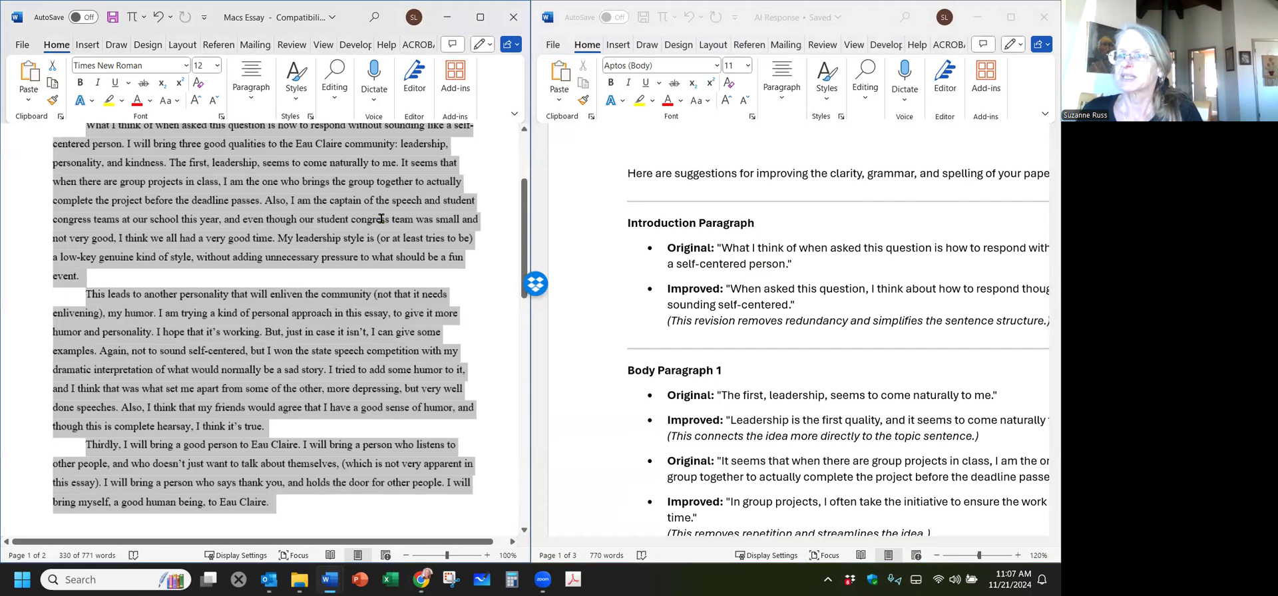
scroll(384, 240, up, 2)
ctrl+scroll(387, 259, up, 1)
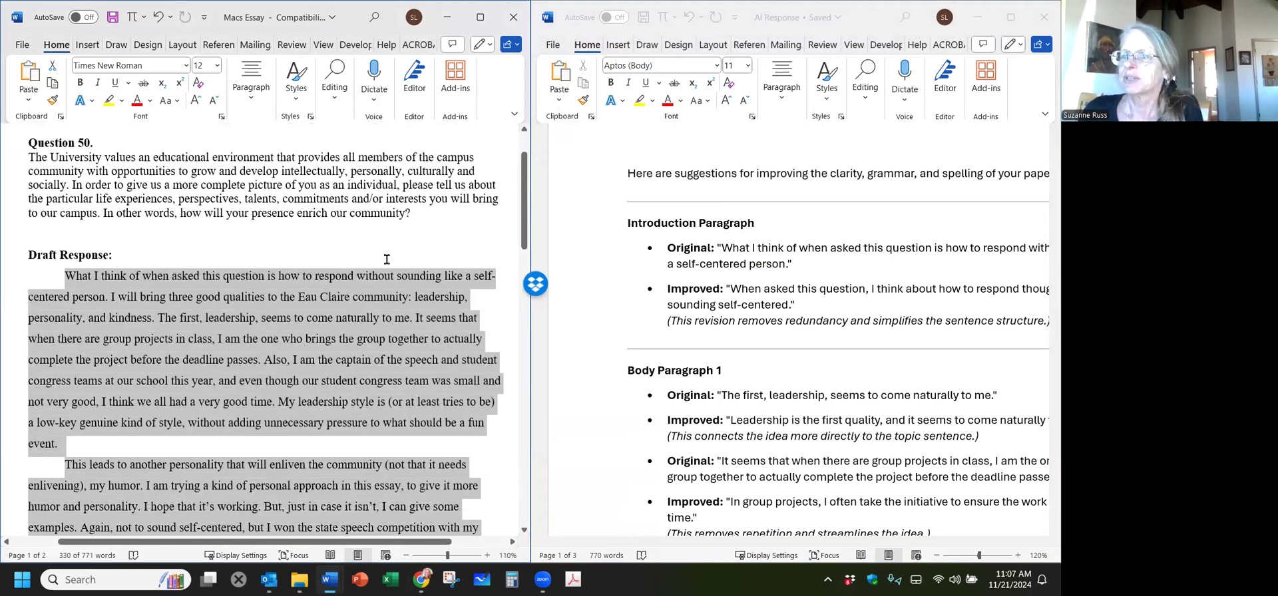
click(759, 289)
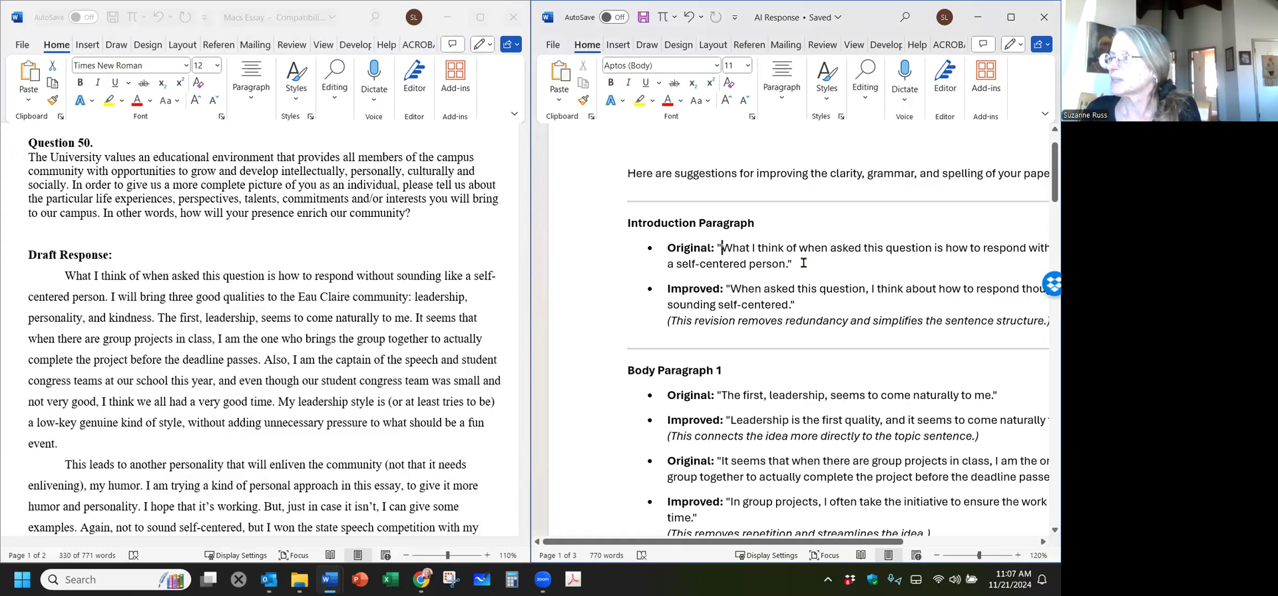
ctrl+scroll(792, 265, down, 2)
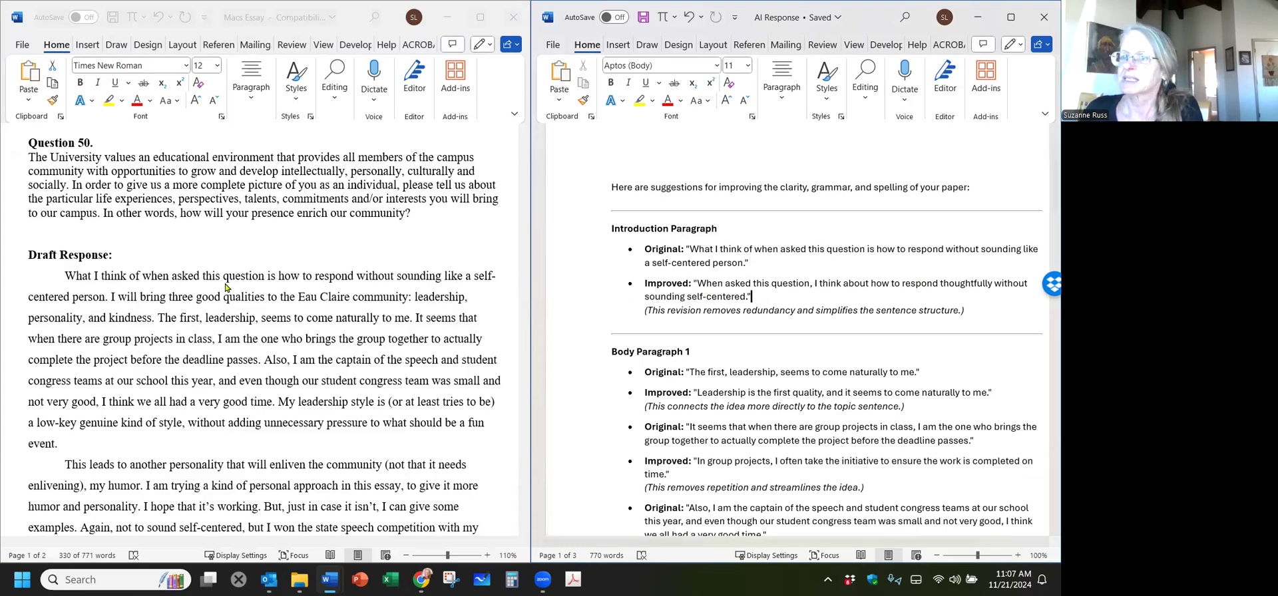
Turn on Track Changes for the essay from the Review tab's Tracking options
click(332, 93)
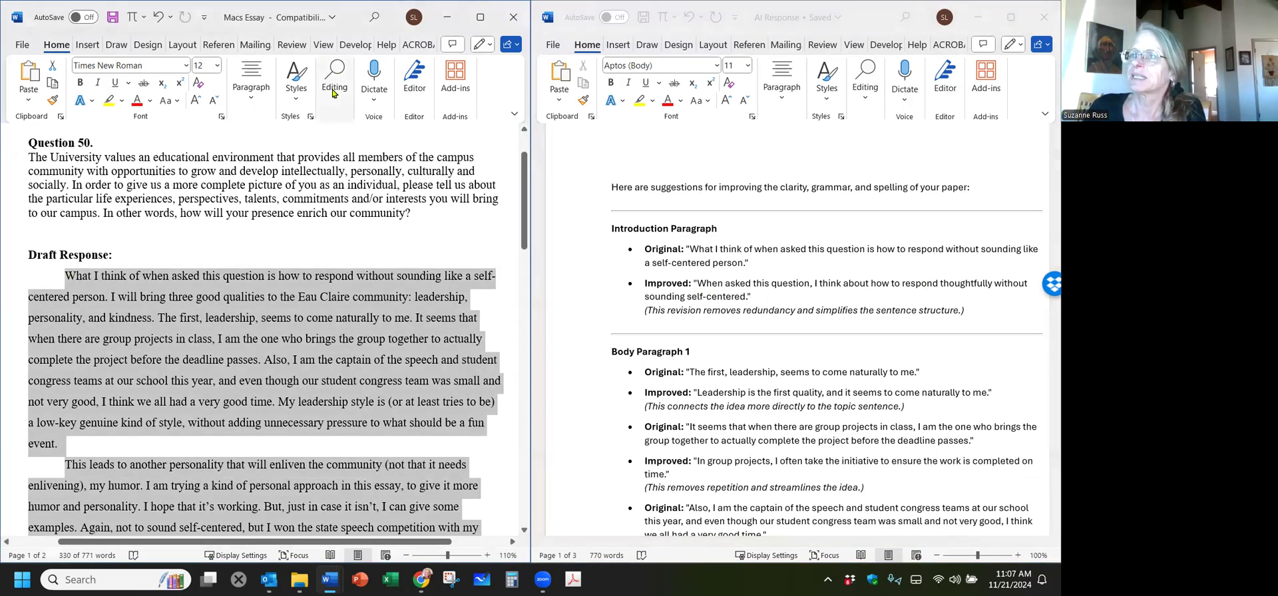
click(332, 100)
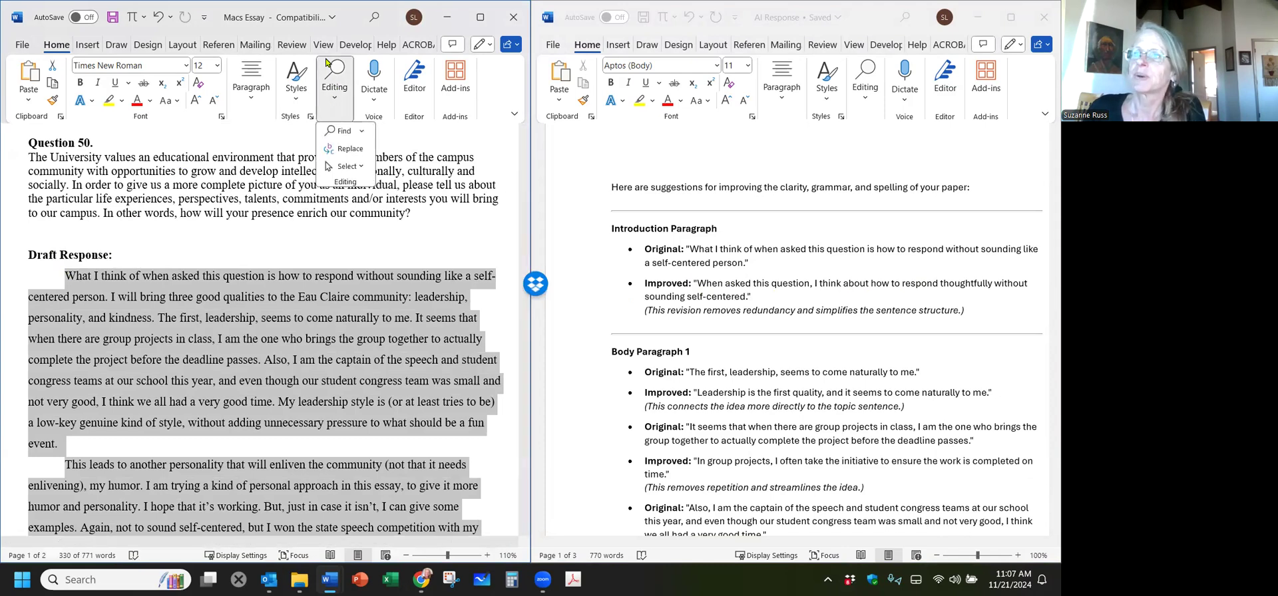
click(299, 46)
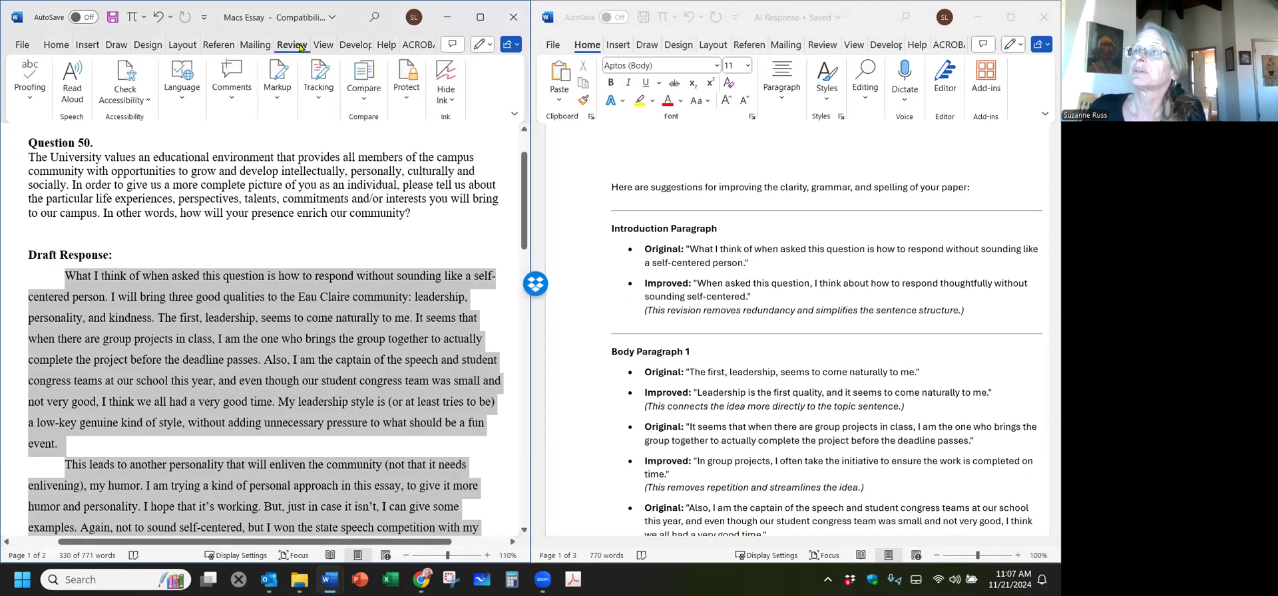
click(320, 85)
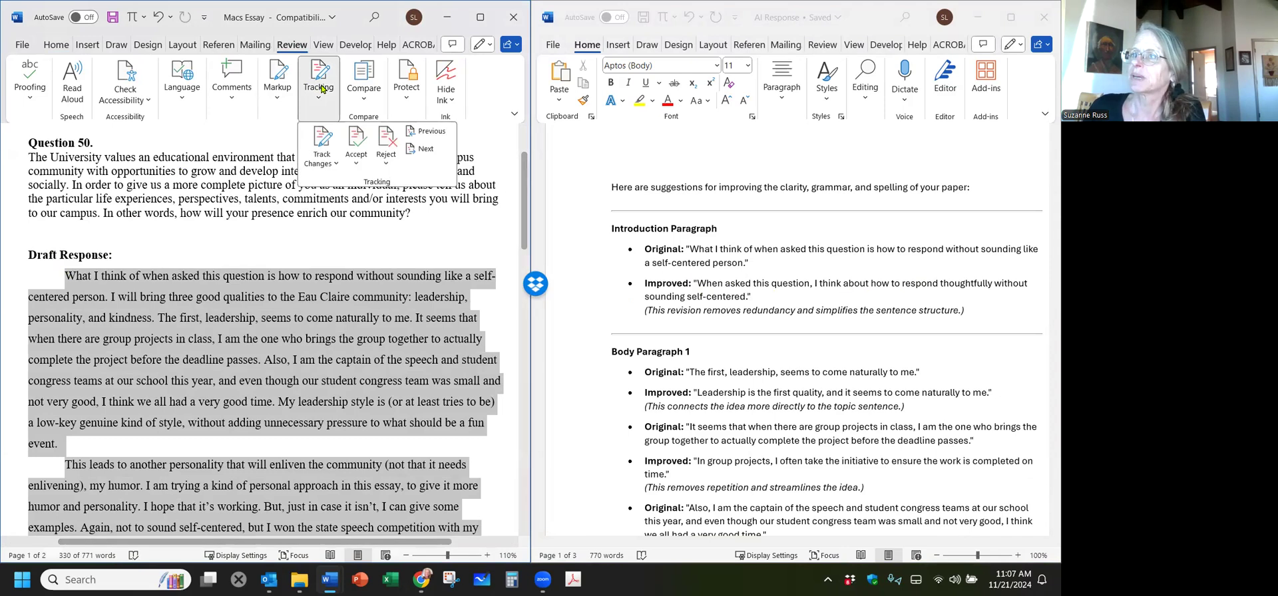
click(322, 141)
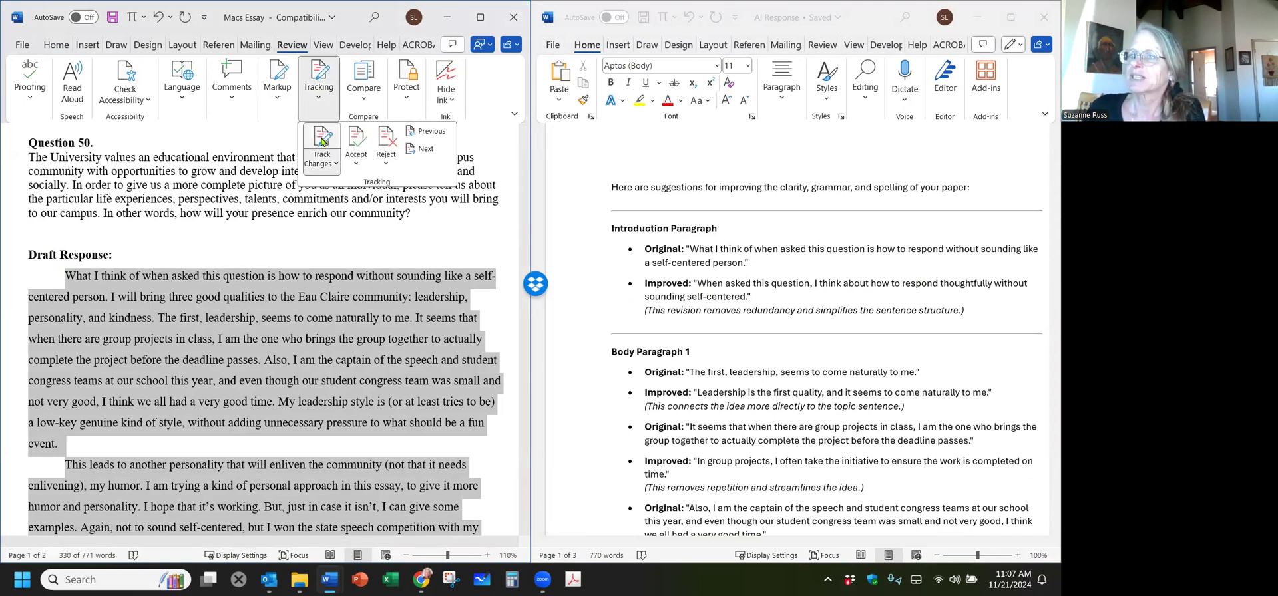
click(234, 380)
click(234, 380)
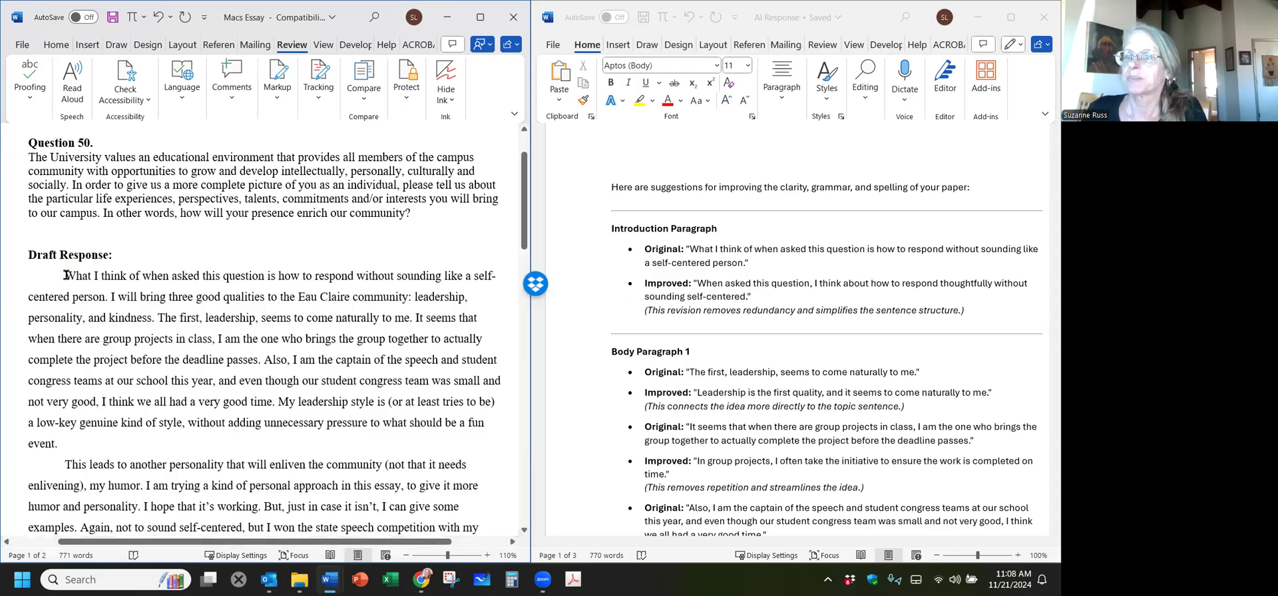
Rewrite the first sentence's opening to 'When asked this question, it leads me to consider how to respond'
drag(64, 275, 218, 280)
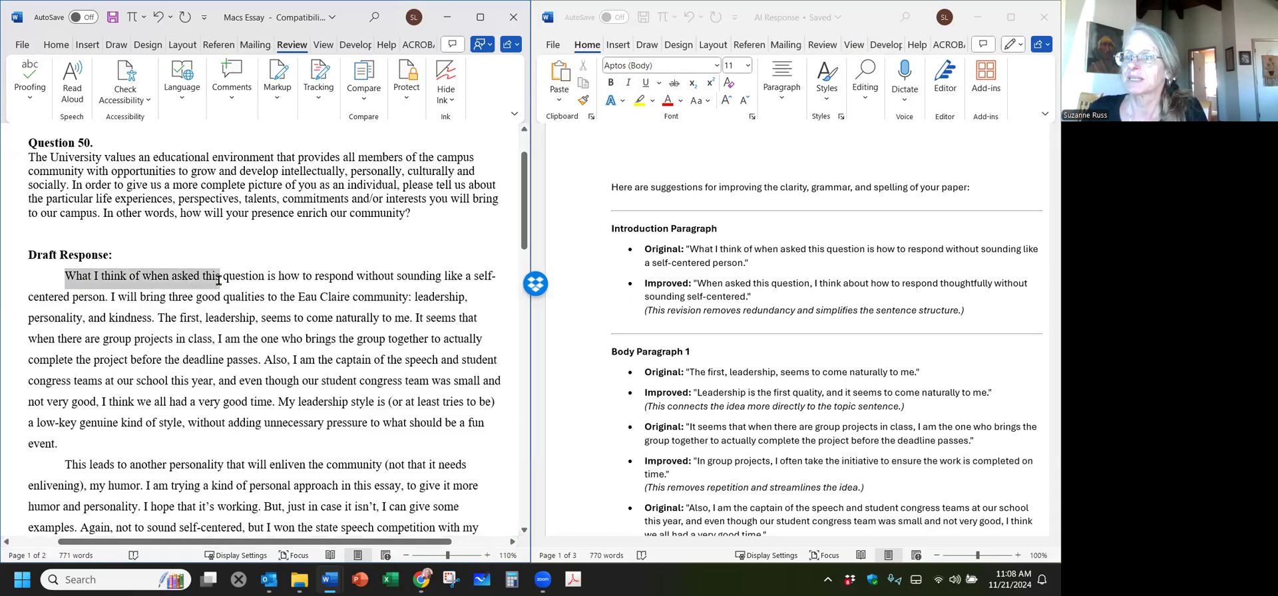
click(149, 275)
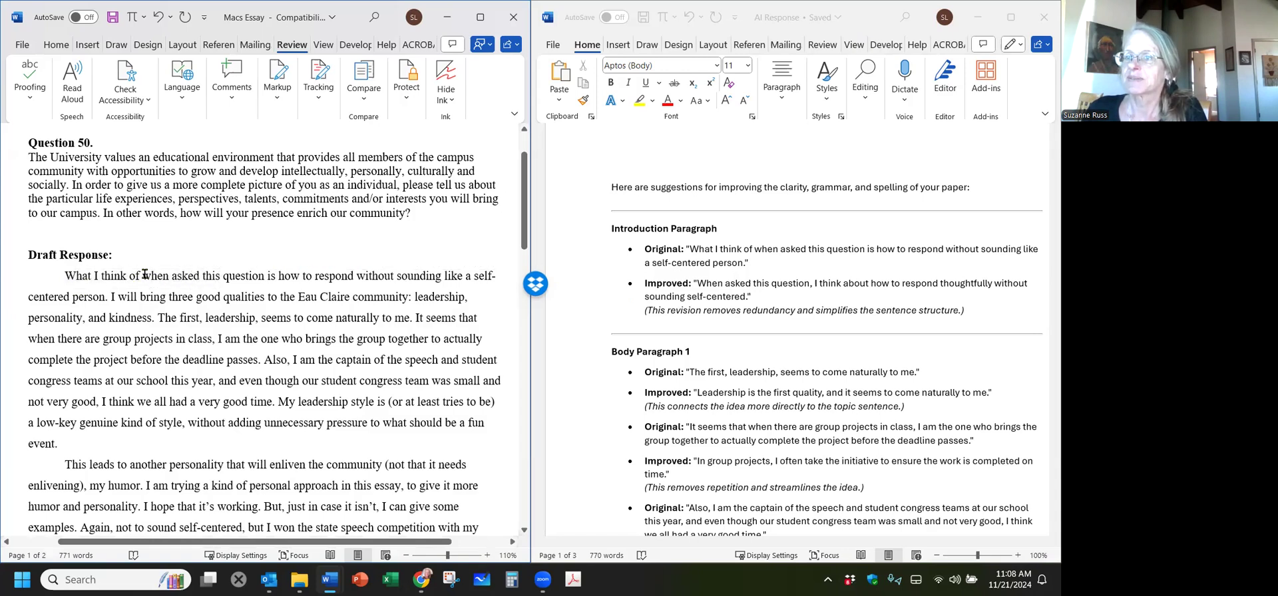
drag(144, 274, 71, 274)
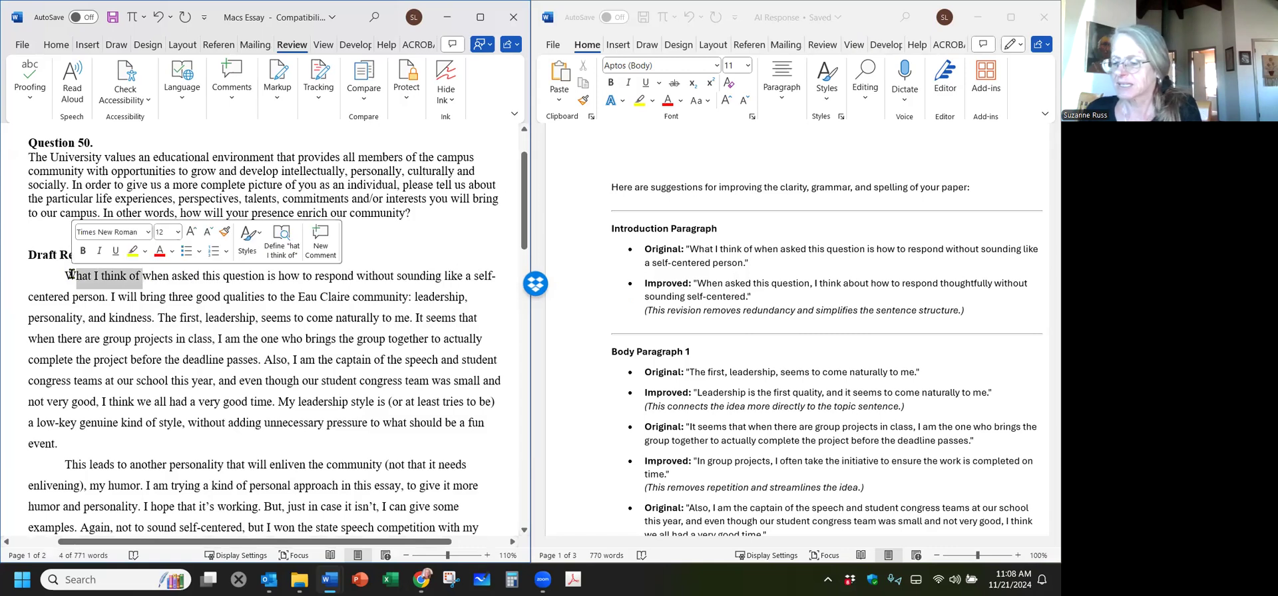
key(Delete)
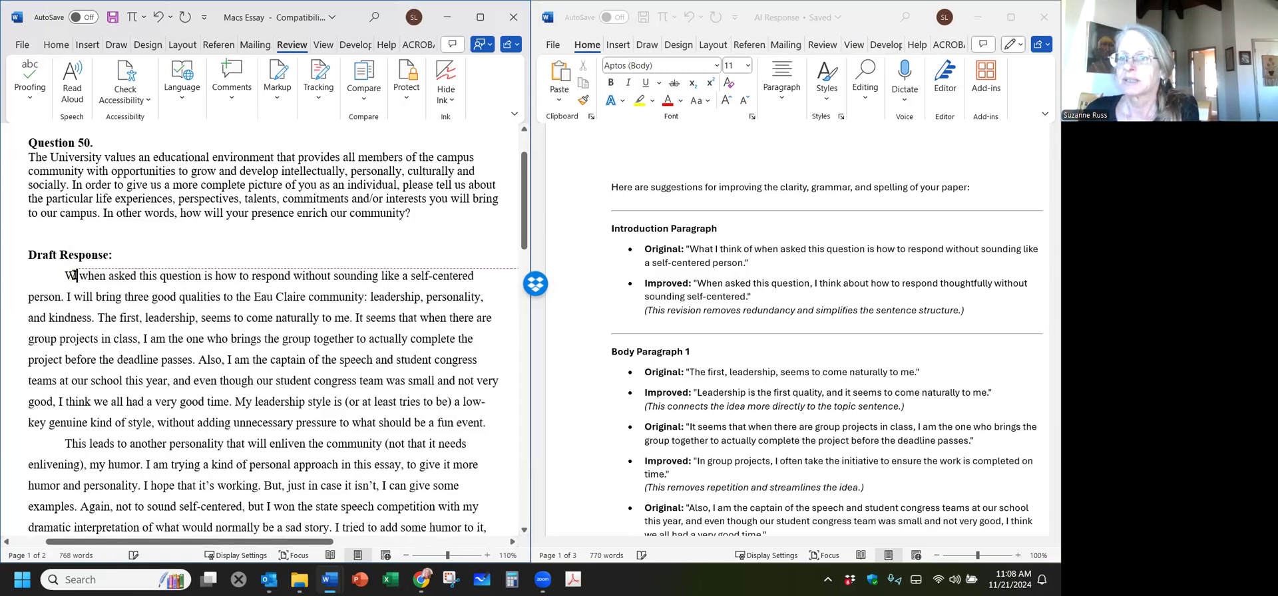
key(Delete)
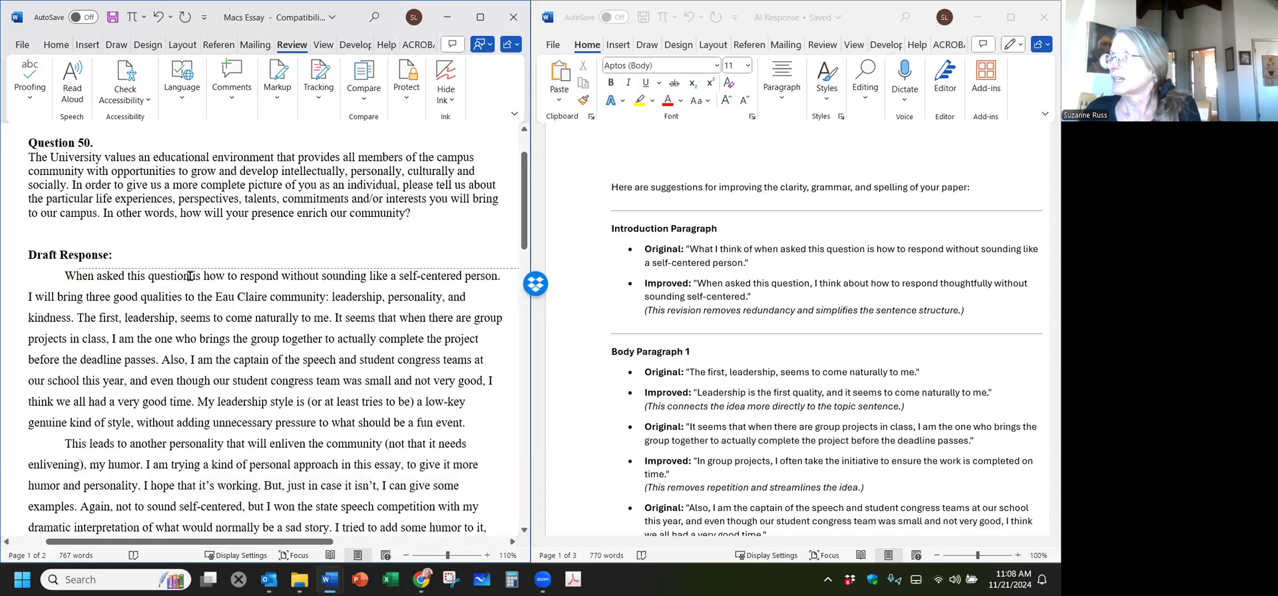
click(191, 276)
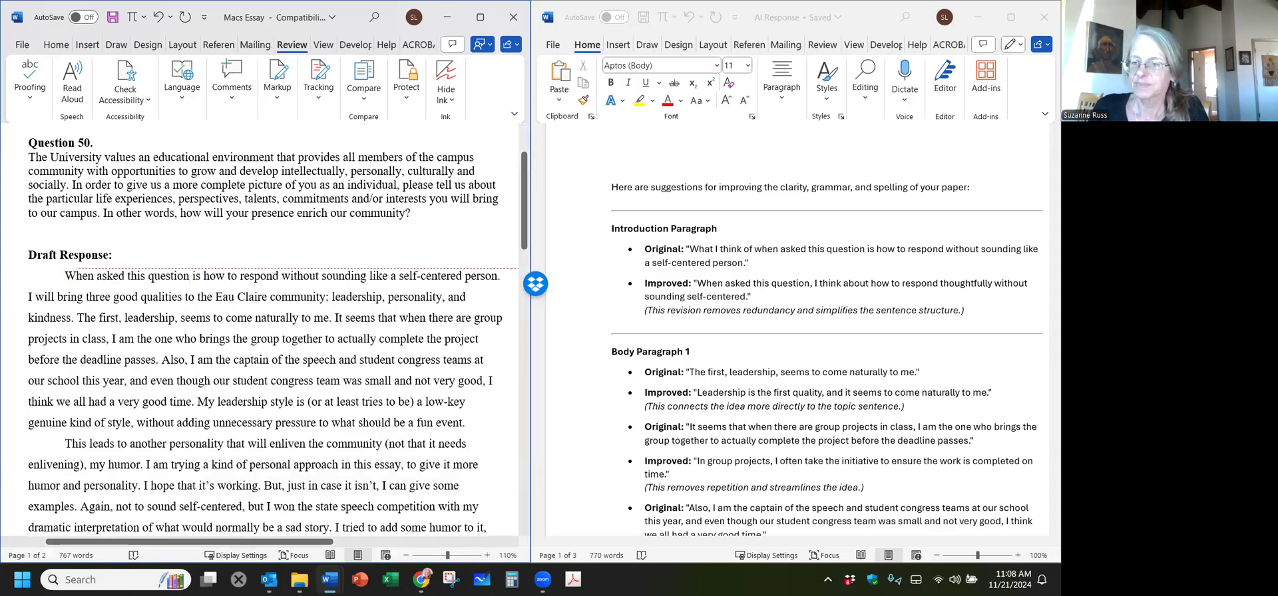
text(,)
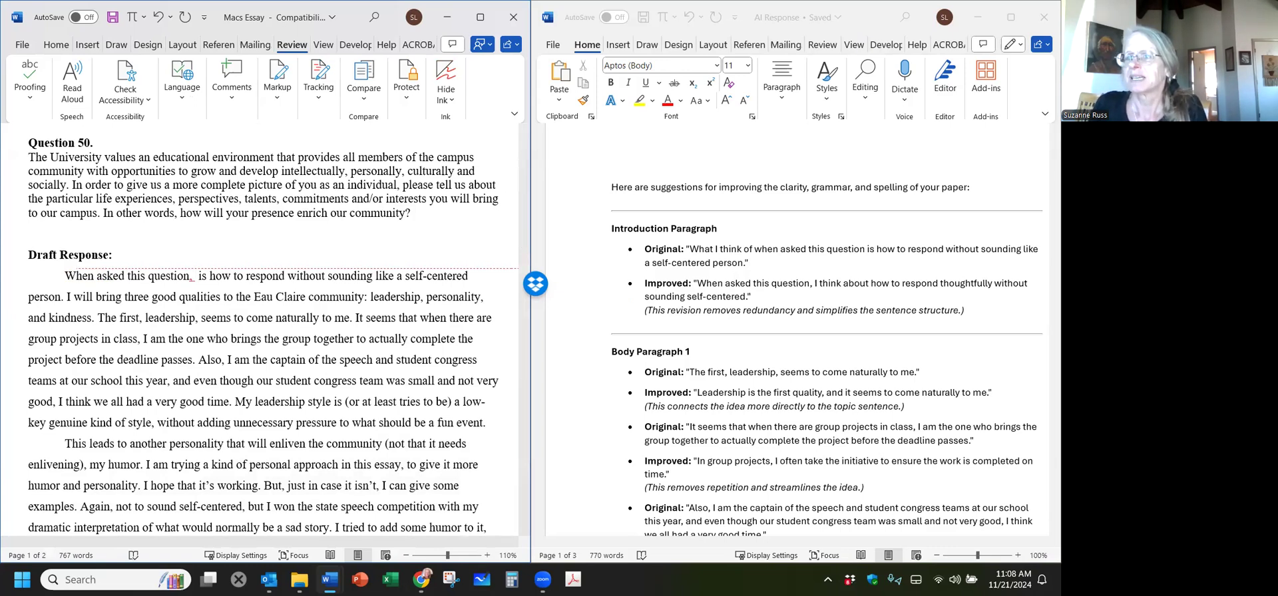
text( it lead)
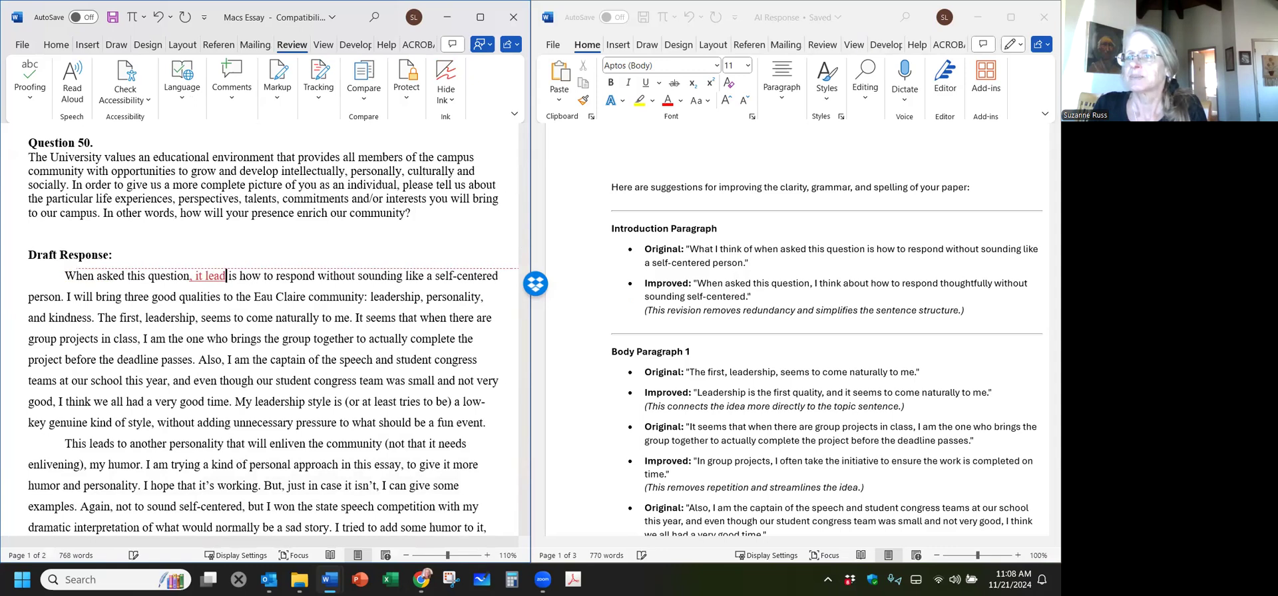
text(s me to consi)
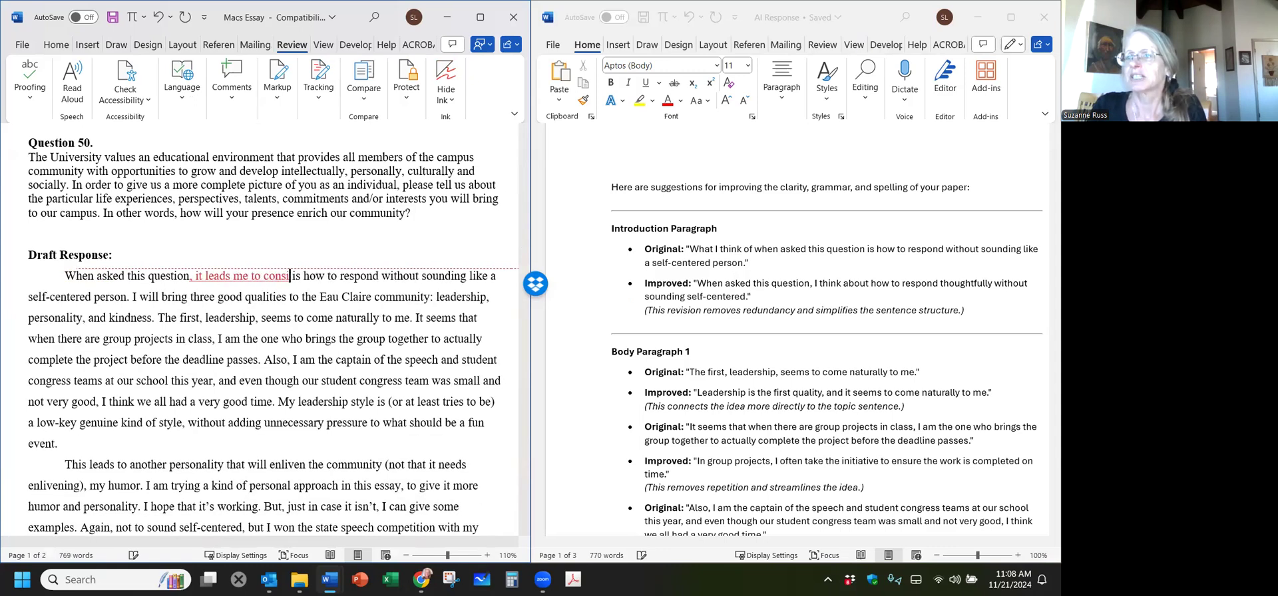
text(der)
key(Delete)
key(Delete)
key(Delete)
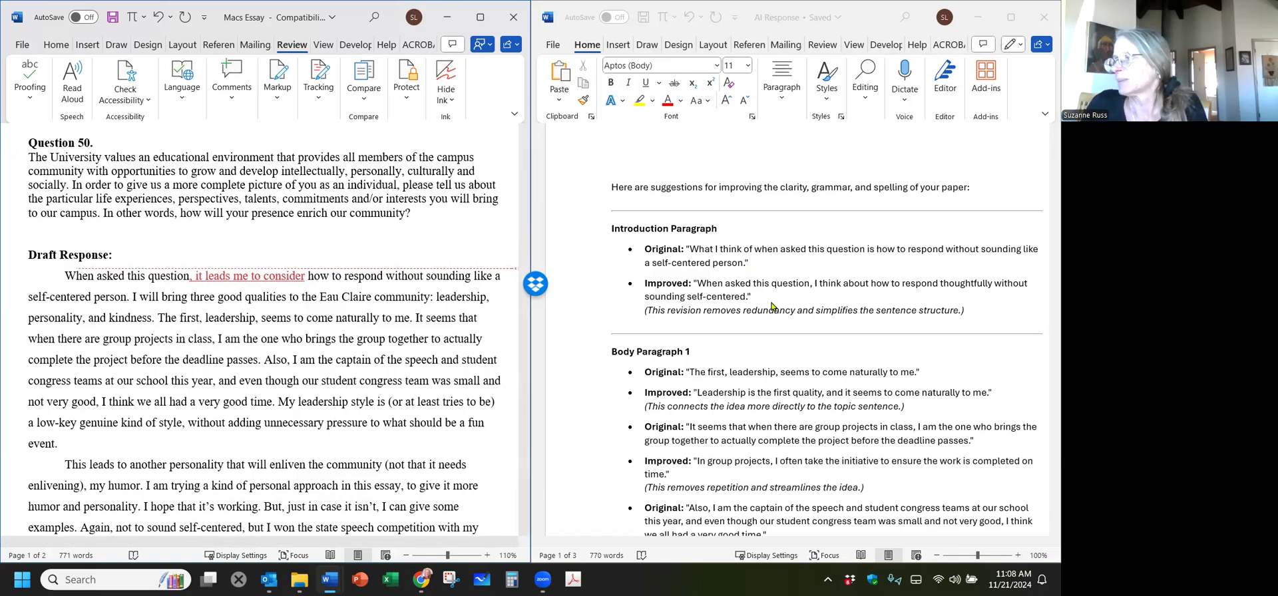
Insert a comma after 'The first' so it reads 'The first, leadership, seems to come naturally'
scroll(771, 306, down, 3)
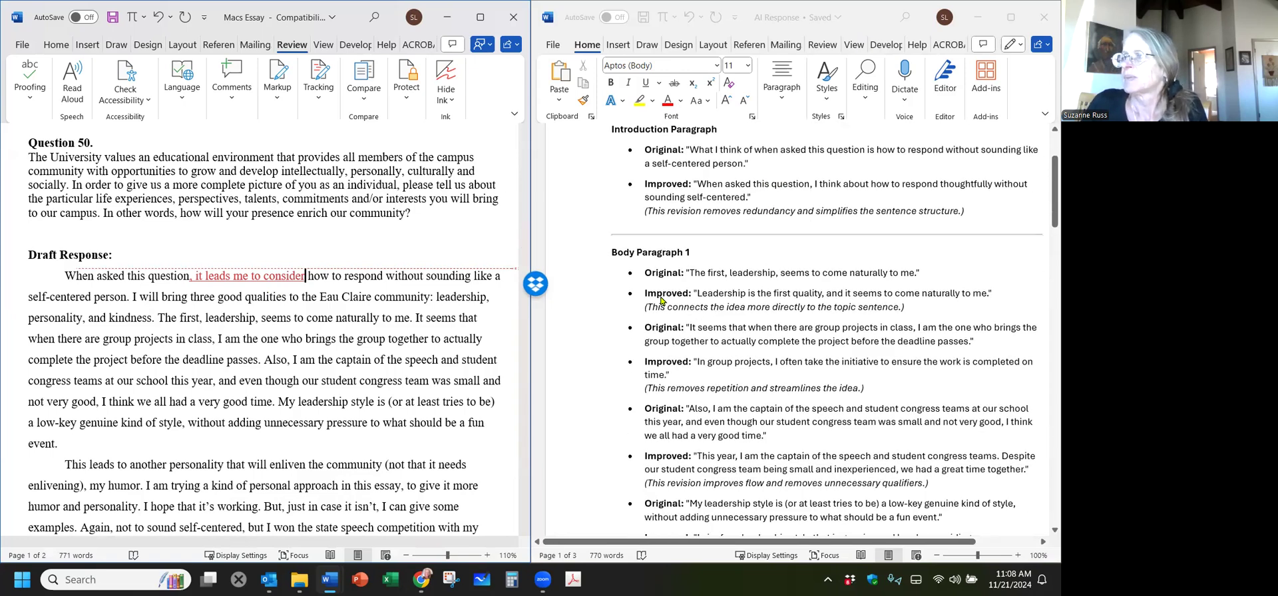
click(386, 318)
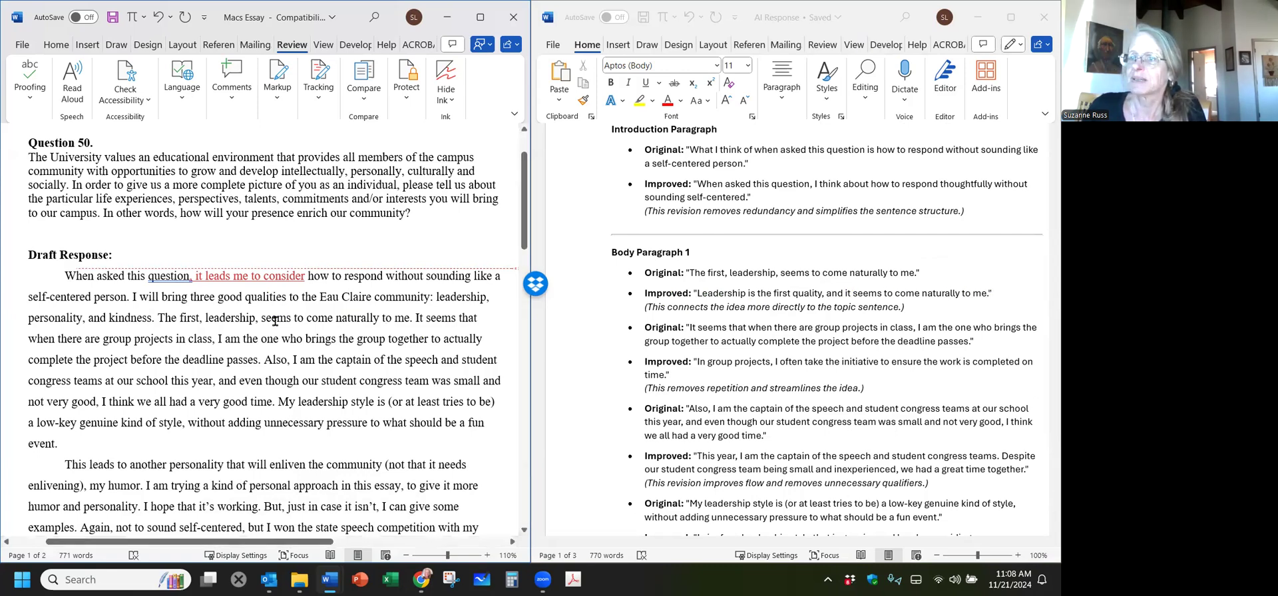
click(201, 319)
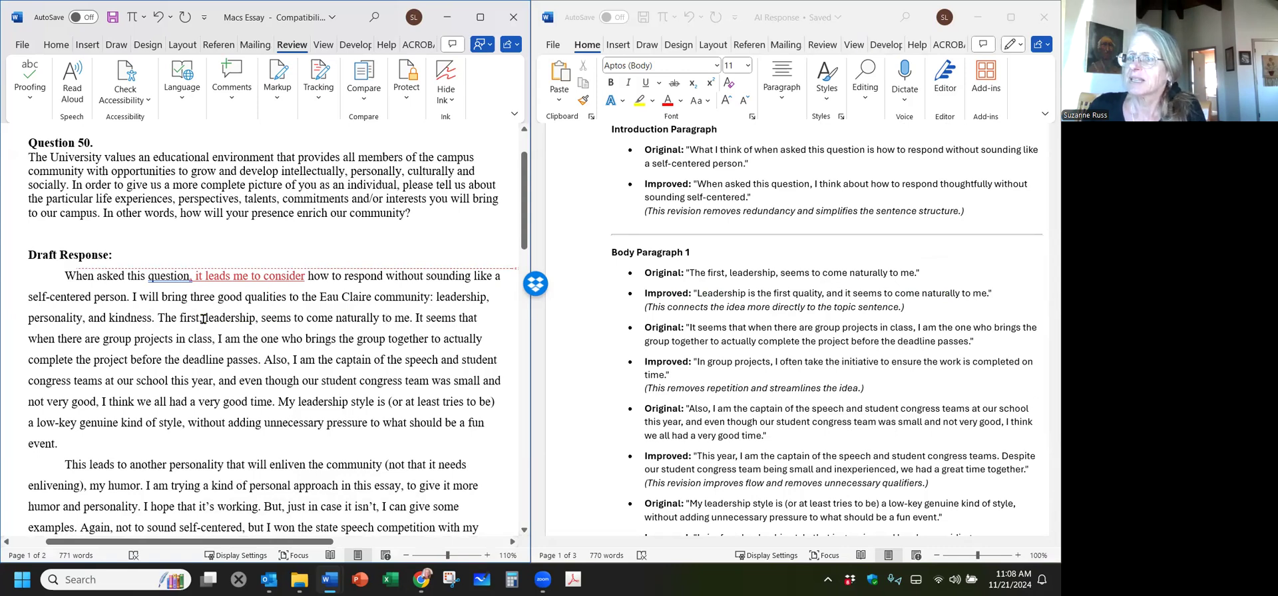
text(,)
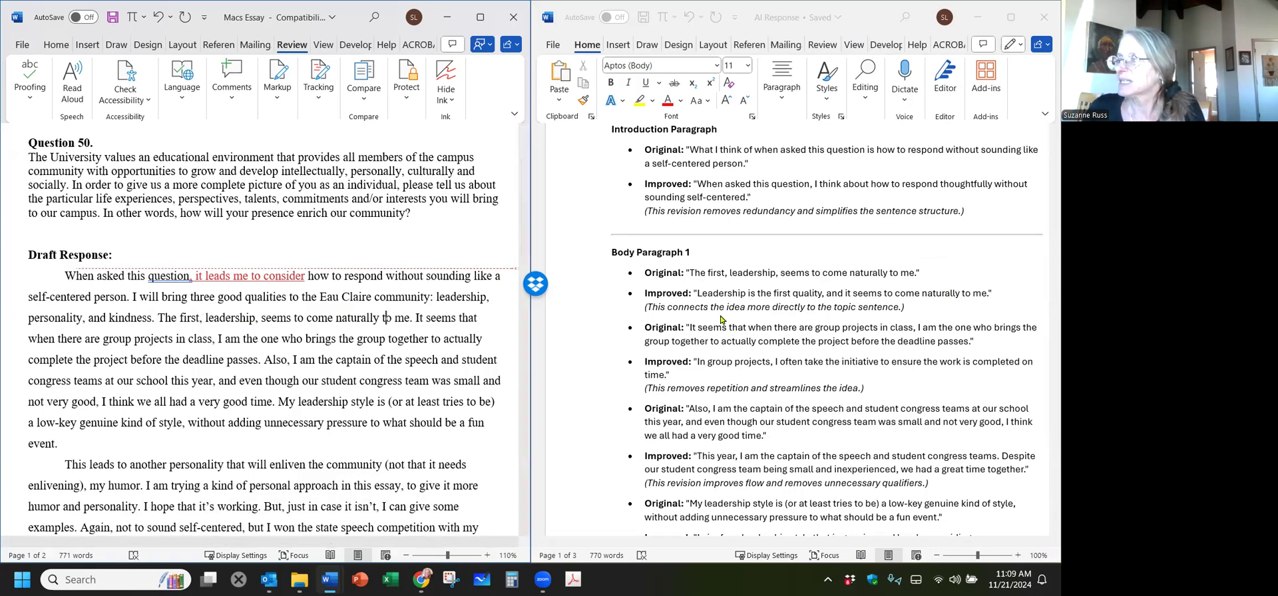
scroll(722, 320, down, 1)
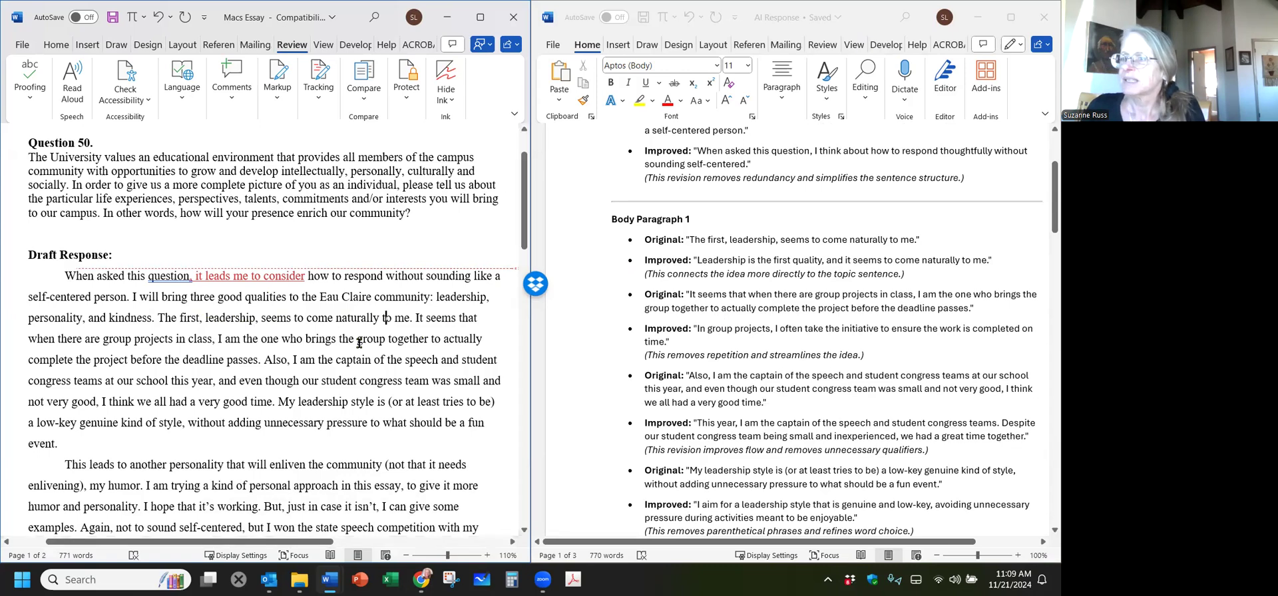
drag(413, 319, 261, 360)
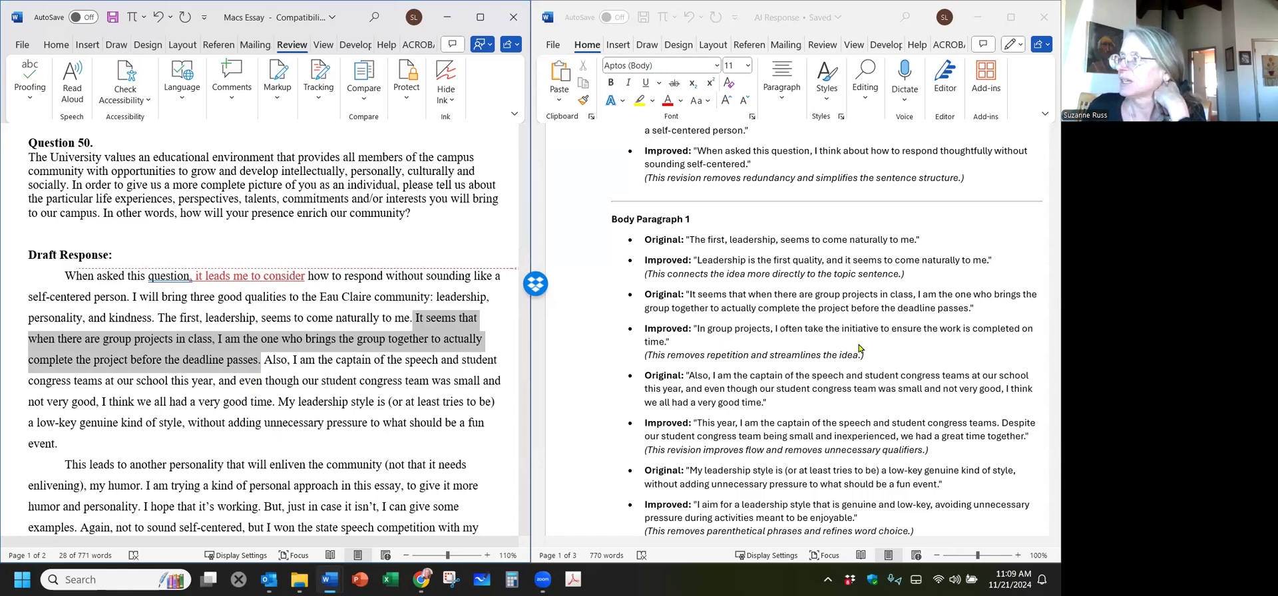
Replace the 'It seems that…in class' clause with 'For example, in group projects,'
click(241, 401)
drag(414, 317, 212, 339)
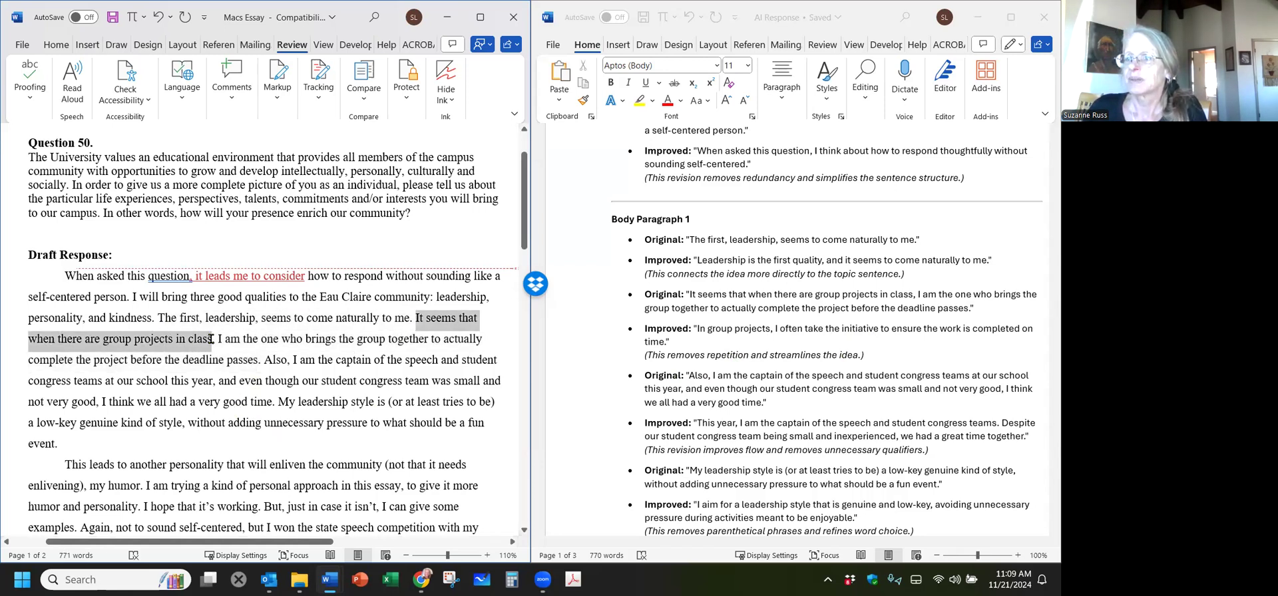
text(H)
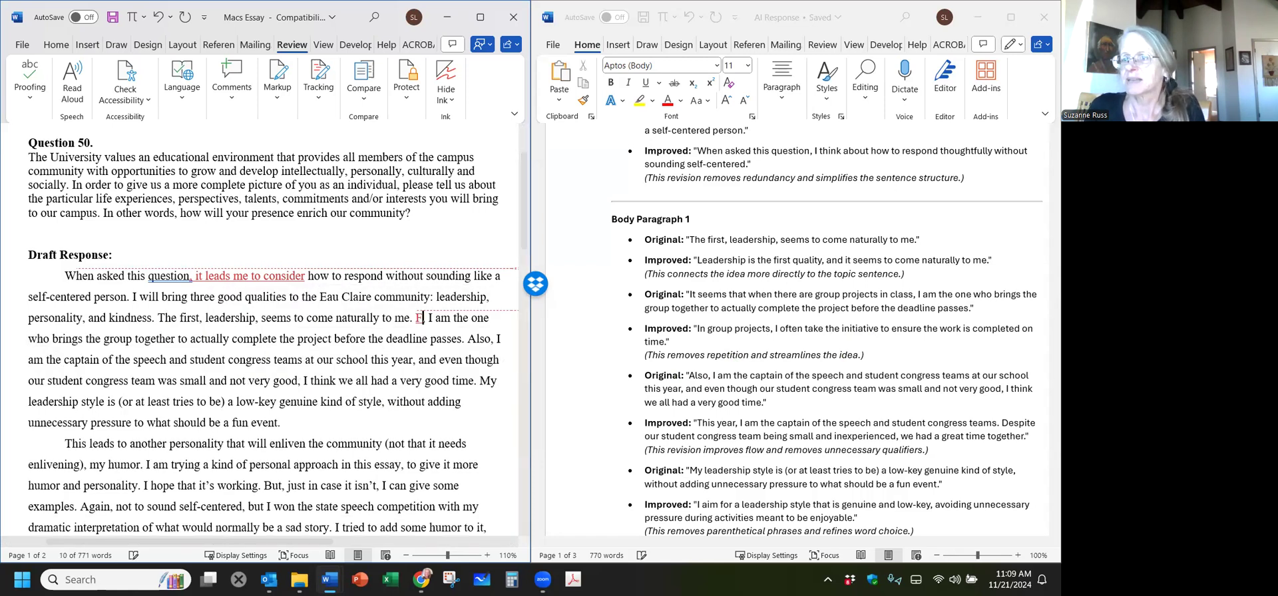
key(BackSpace)
text(For exampl)
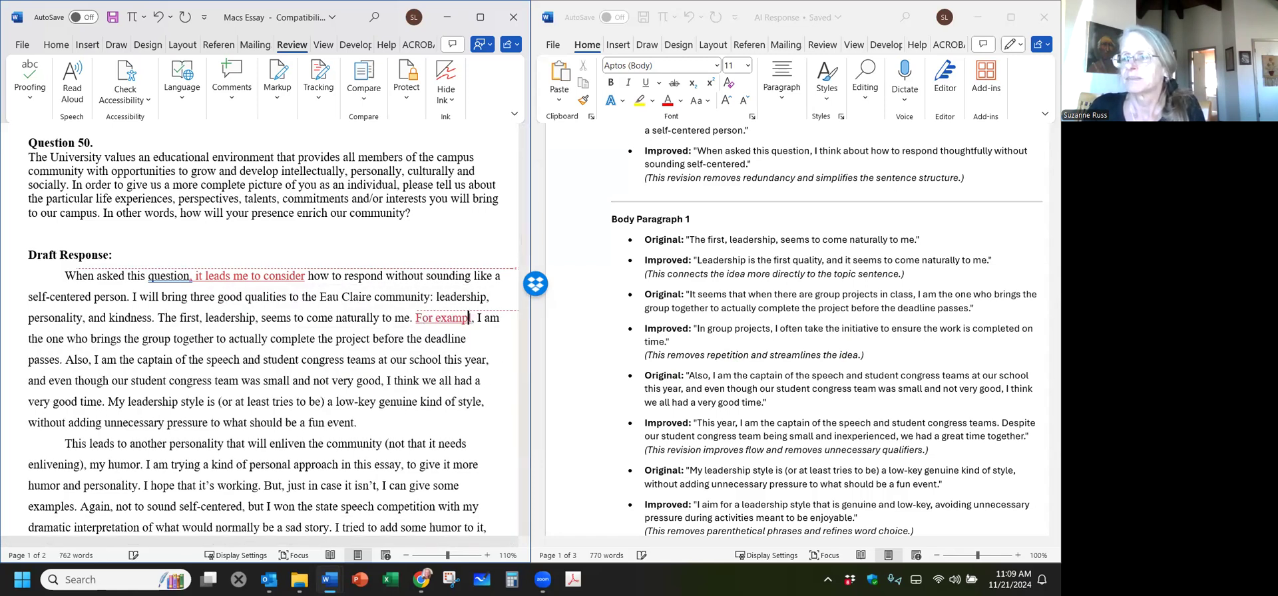
text(e, in)
text( gr)
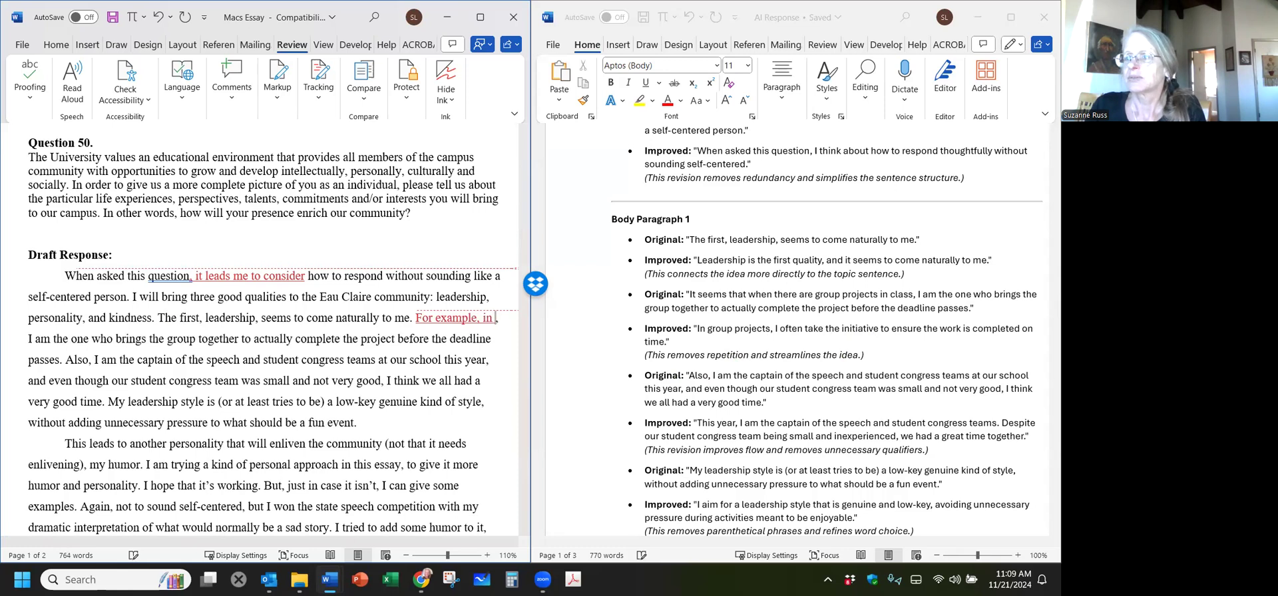
text(oup pro)
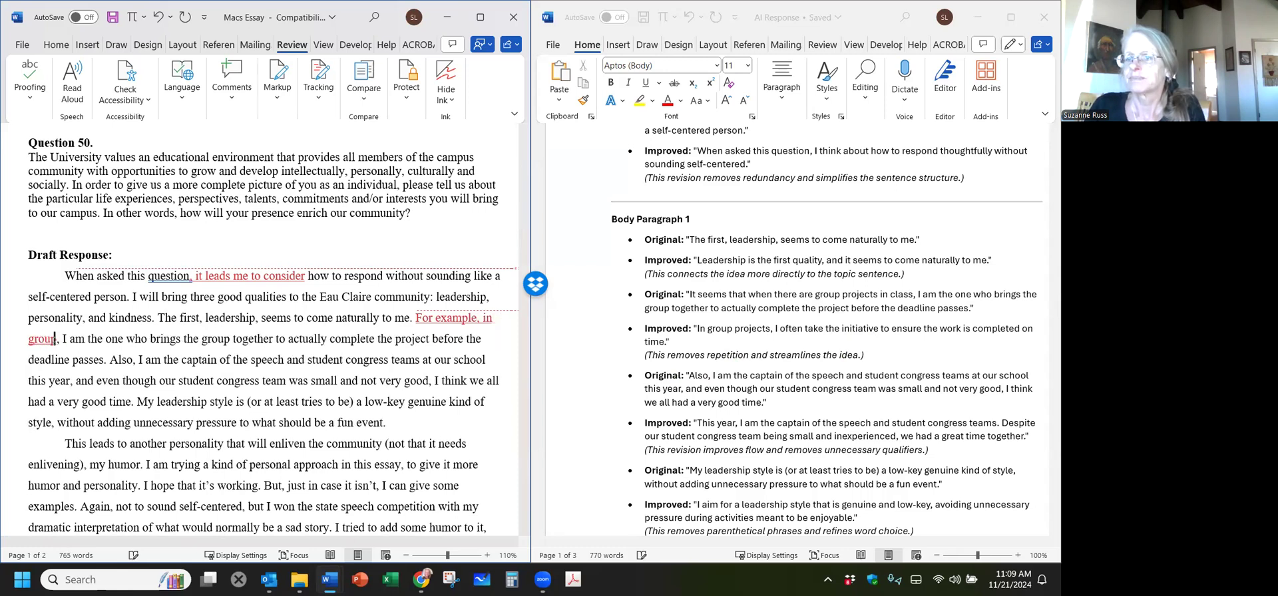
text(jects)
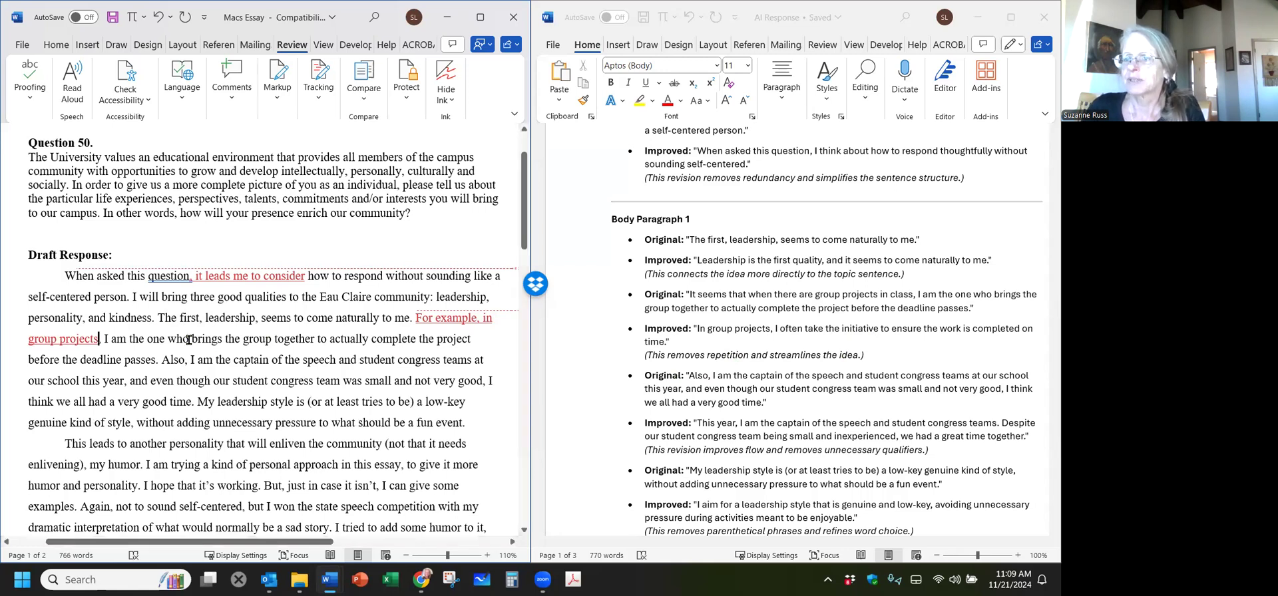
text(,)
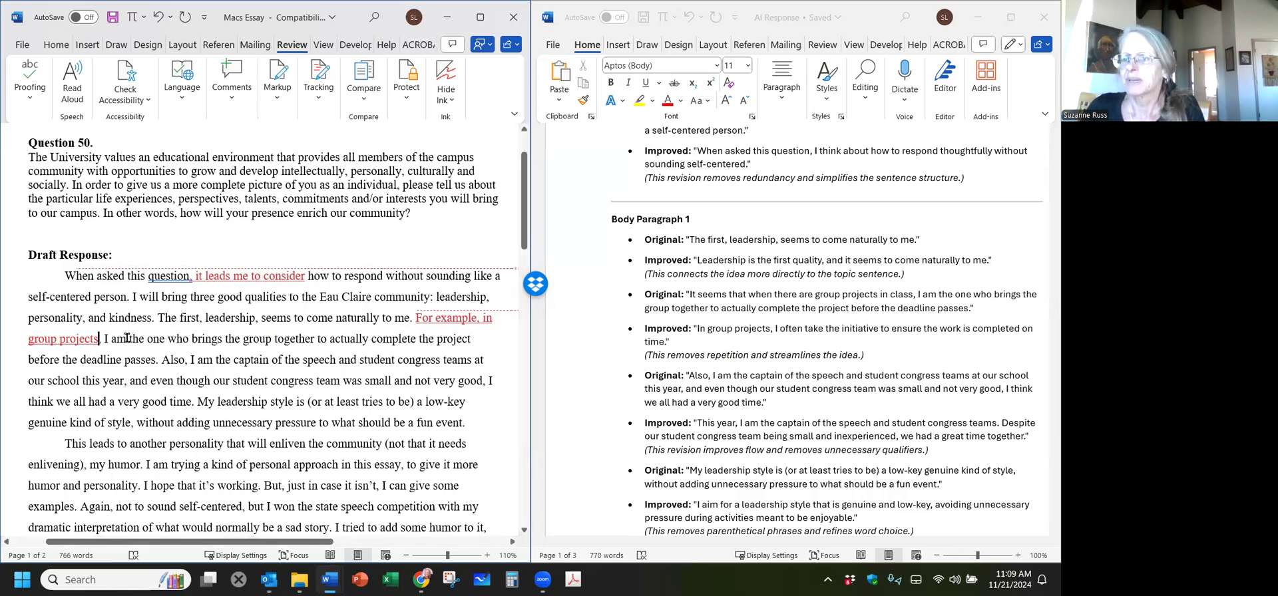
Insert 'often' after 'I am' and replace 'brings the group together to actually' with 'takes the initiative to'
click(127, 338)
text(often)
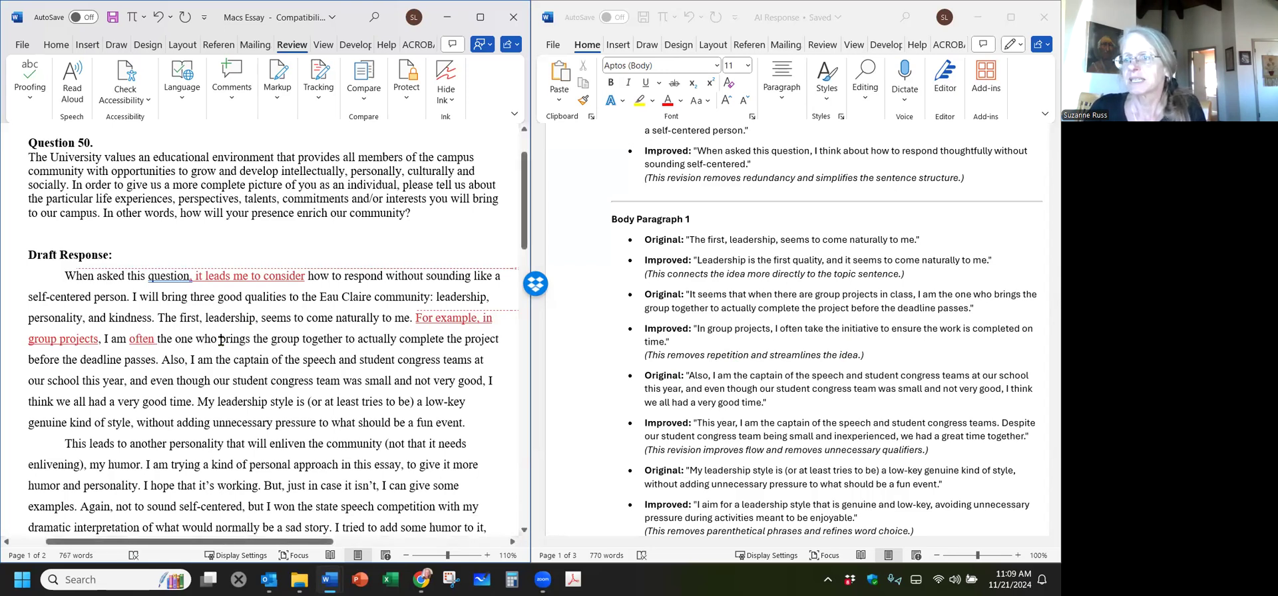
drag(232, 340, 403, 340)
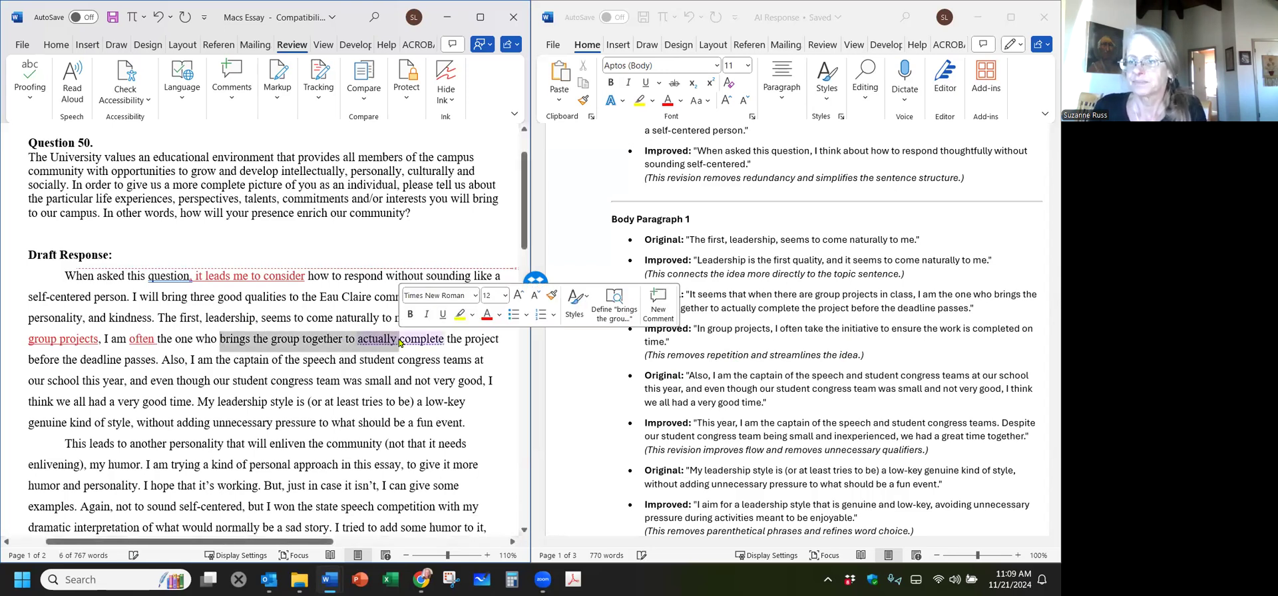
text(takes the initia)
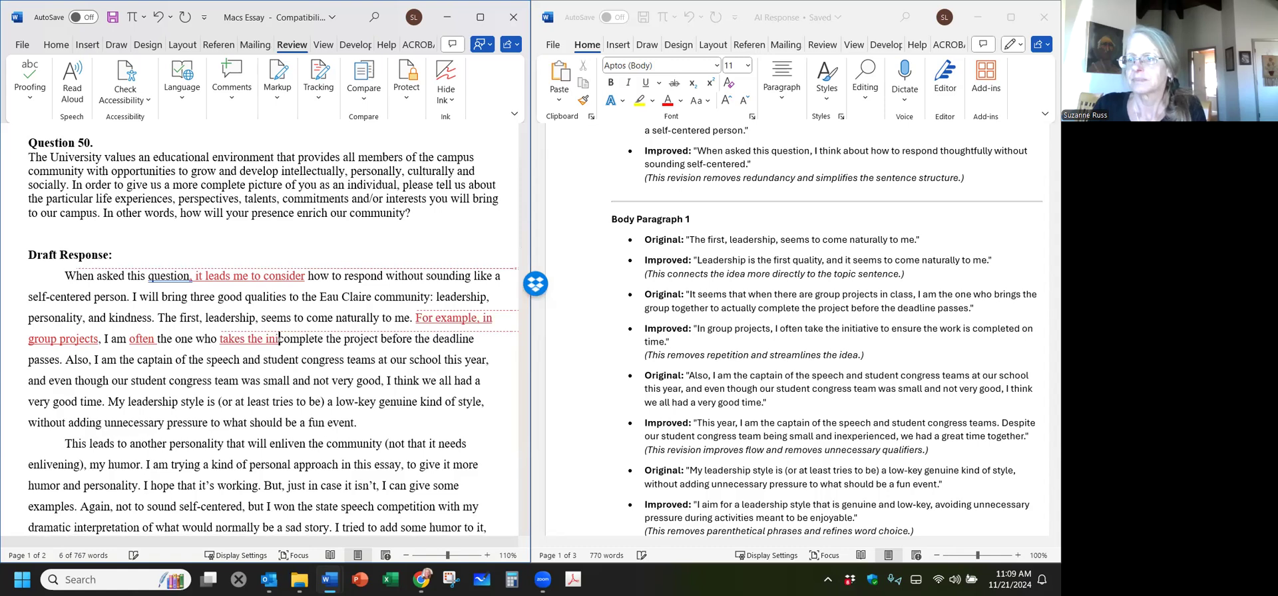
text(tive to)
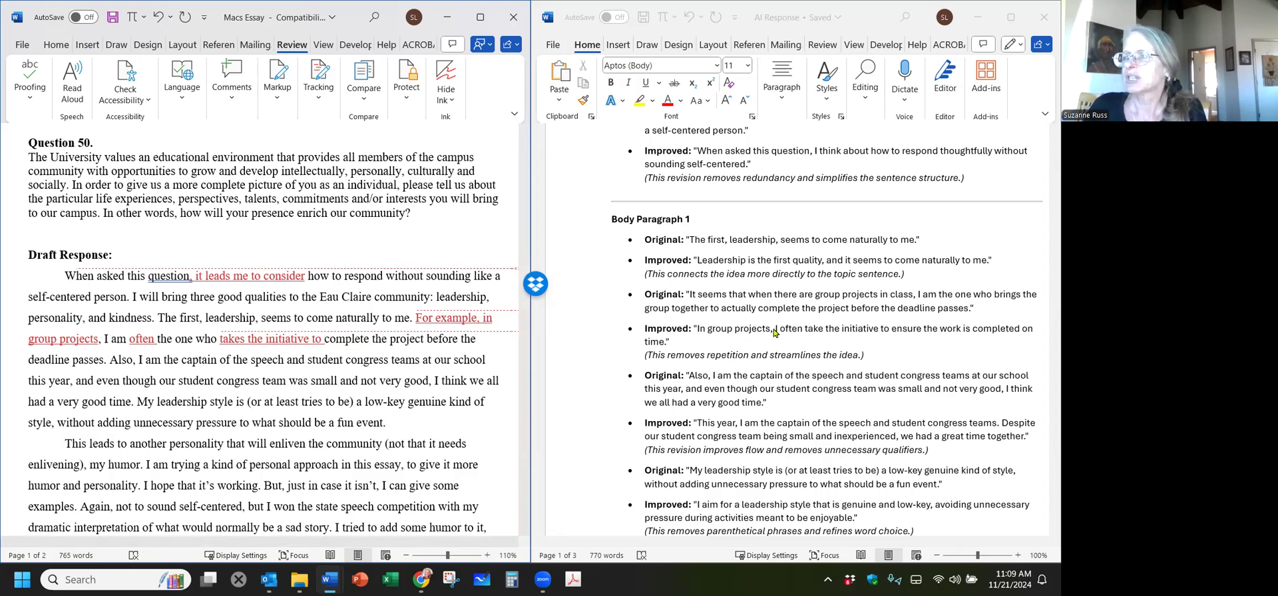
scroll(773, 332, down, 5)
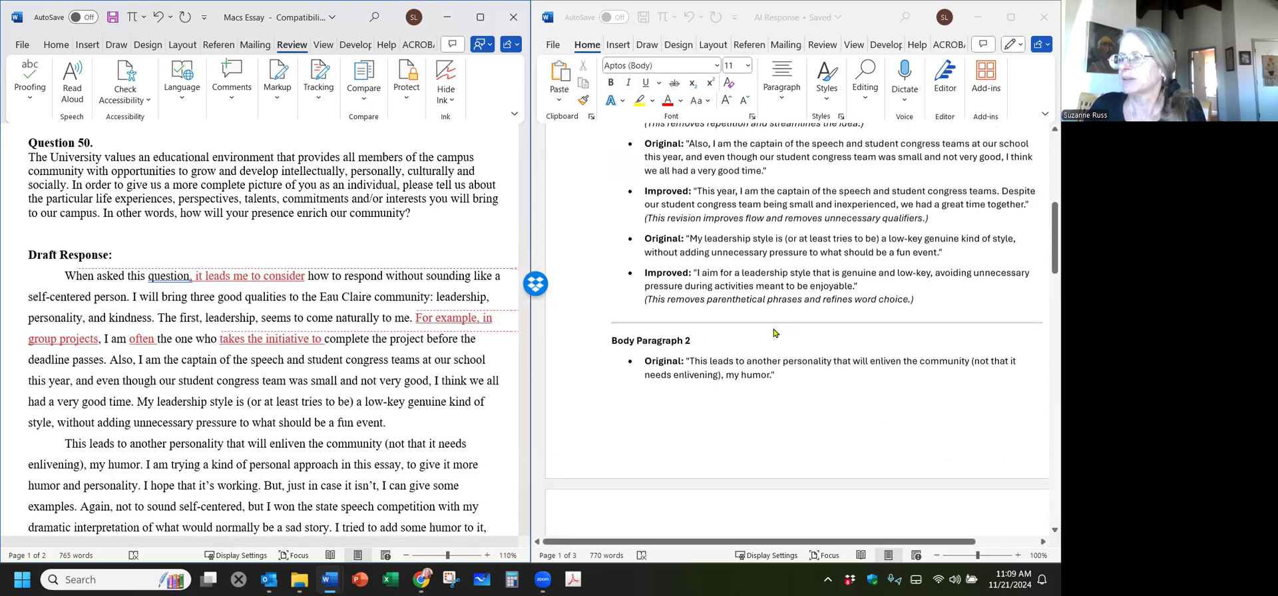
scroll(773, 333, down, 8)
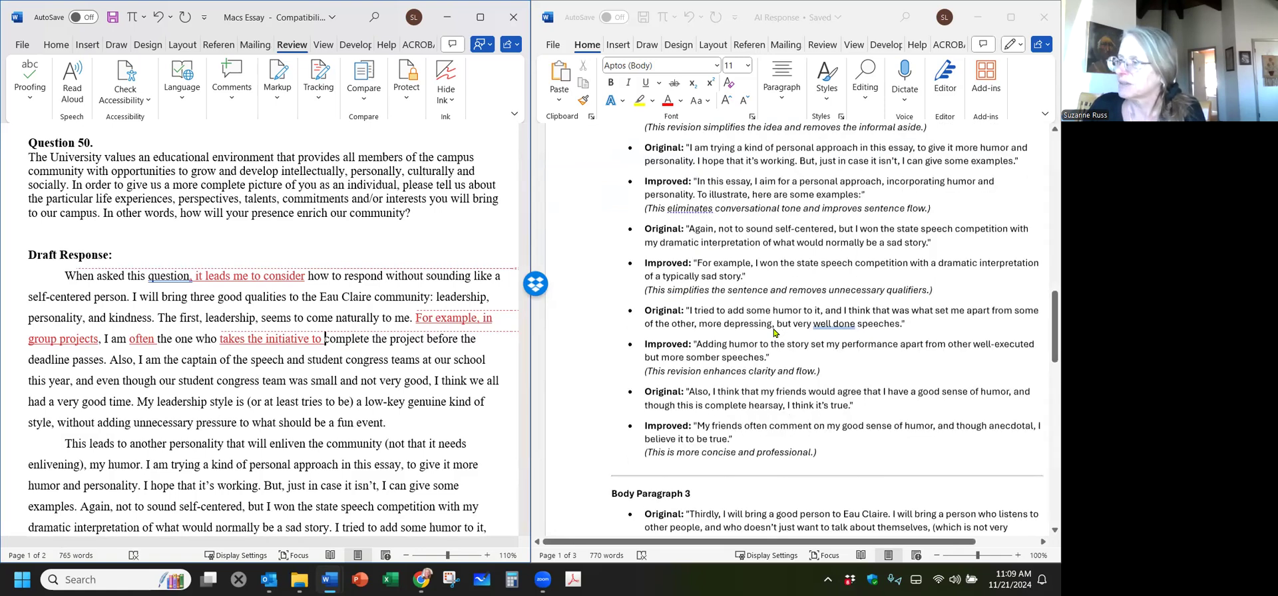
scroll(773, 333, down, 3)
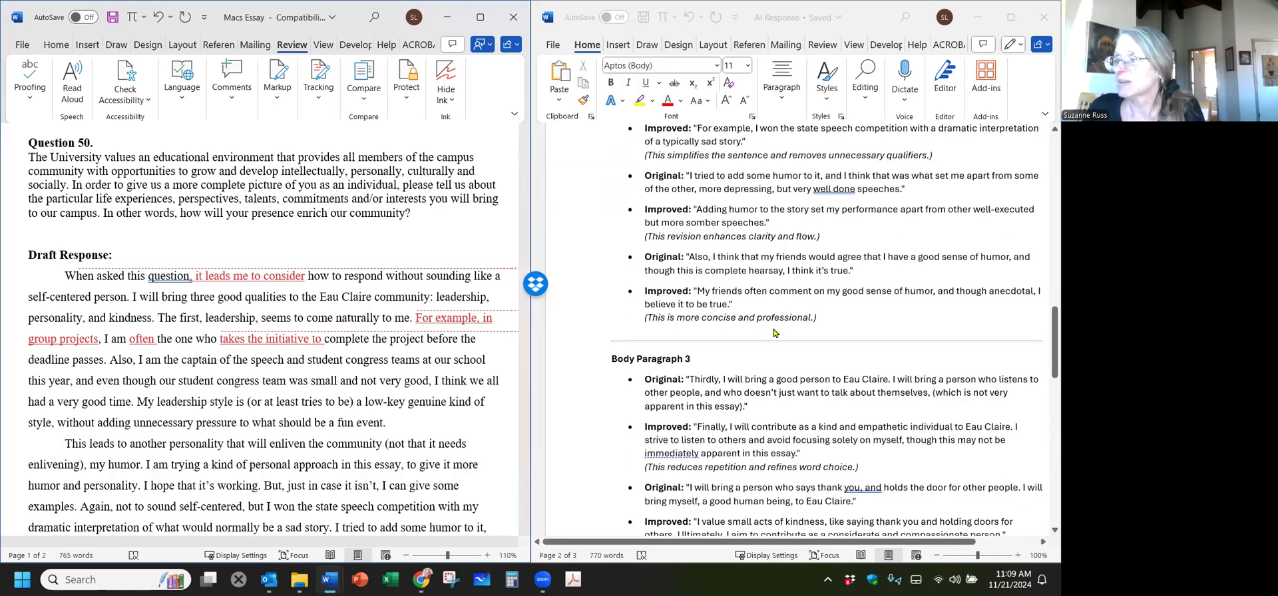
scroll(773, 333, down, 5)
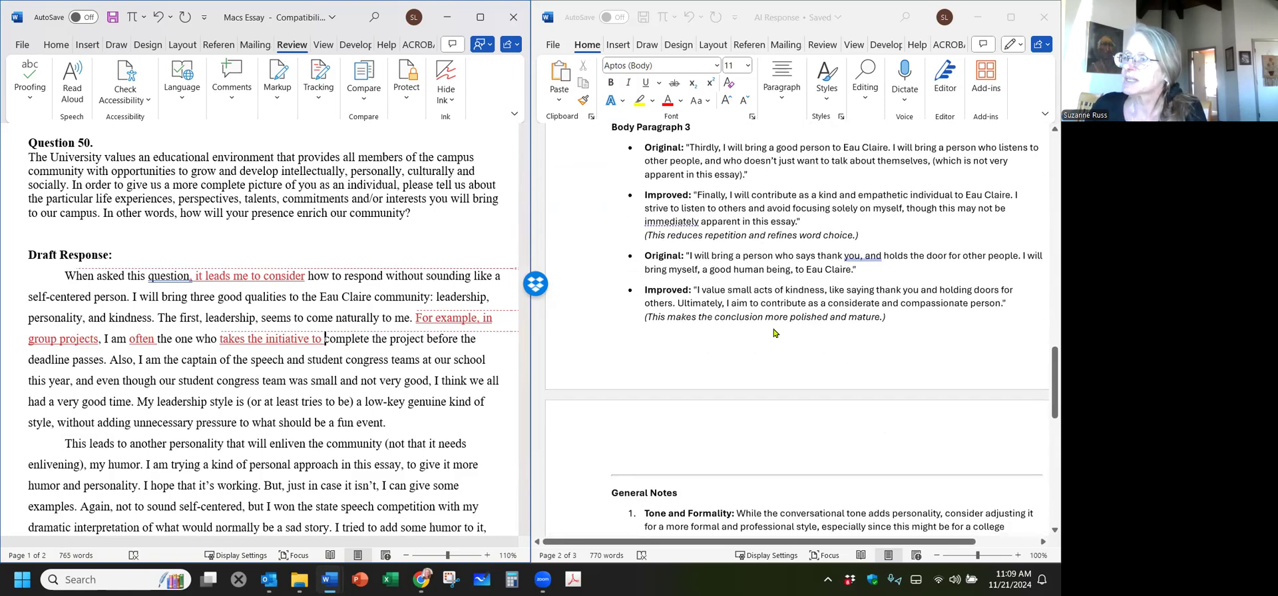
scroll(773, 333, down, 4)
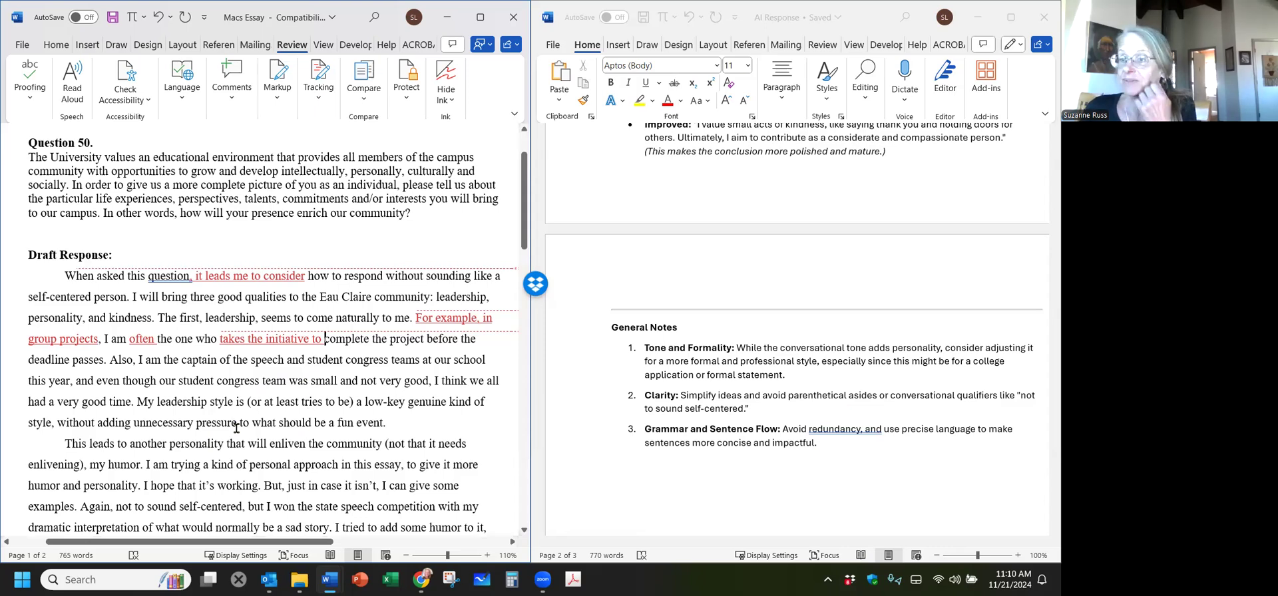
scroll(188, 439, down, 2)
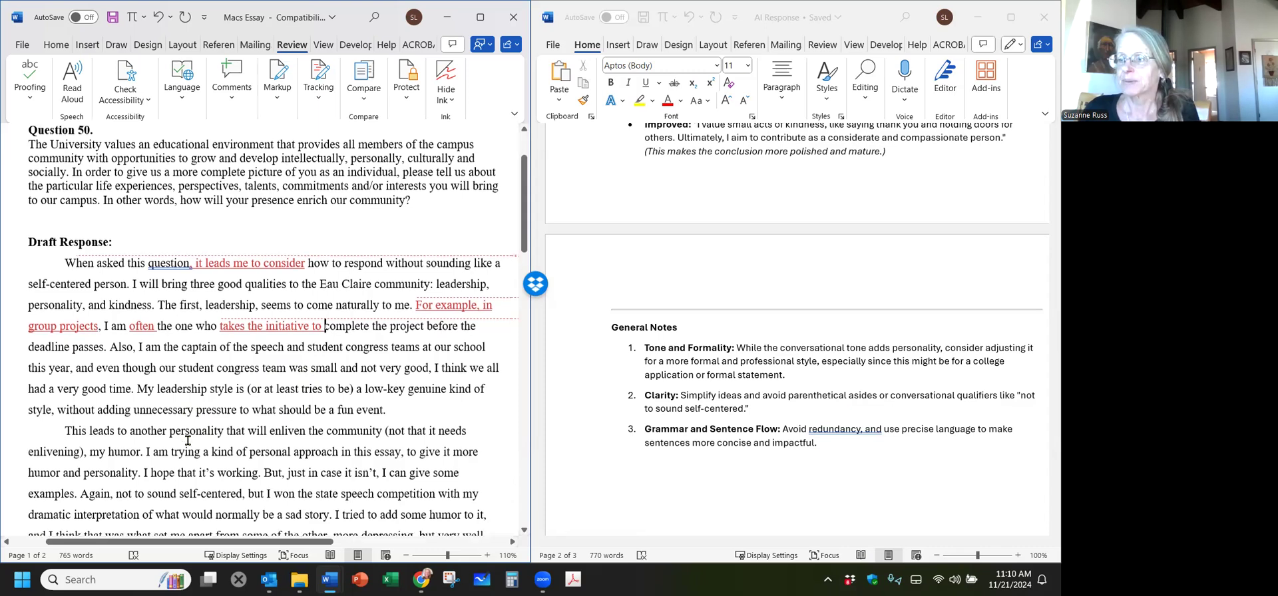
scroll(188, 439, up, 1)
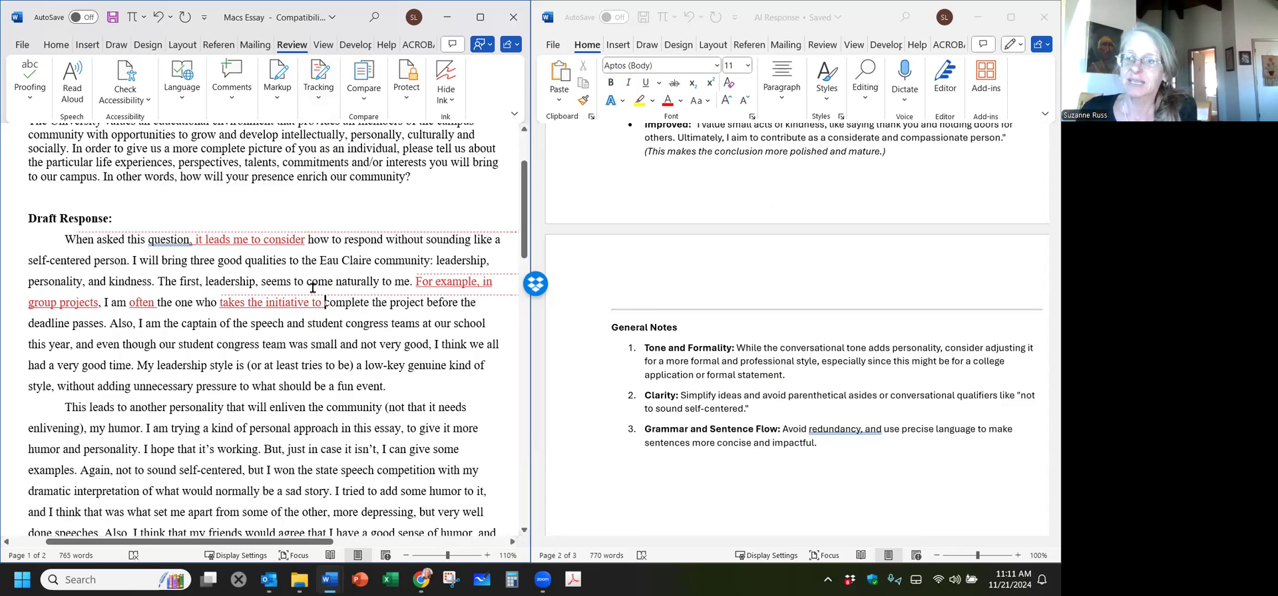
click(319, 92)
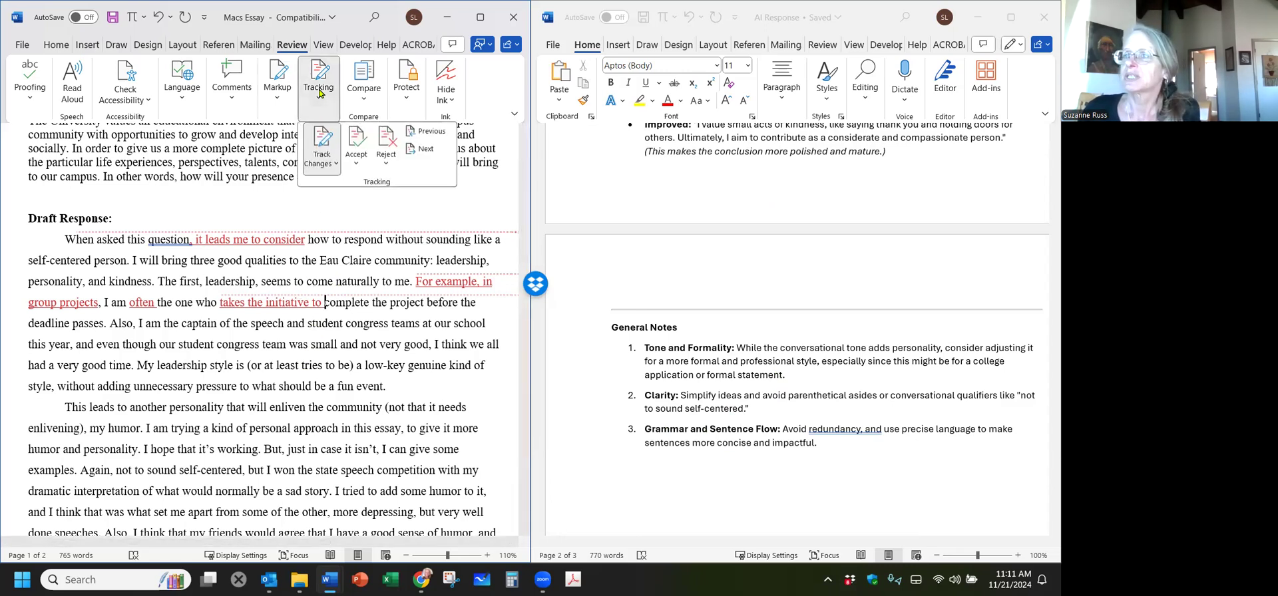
click(357, 162)
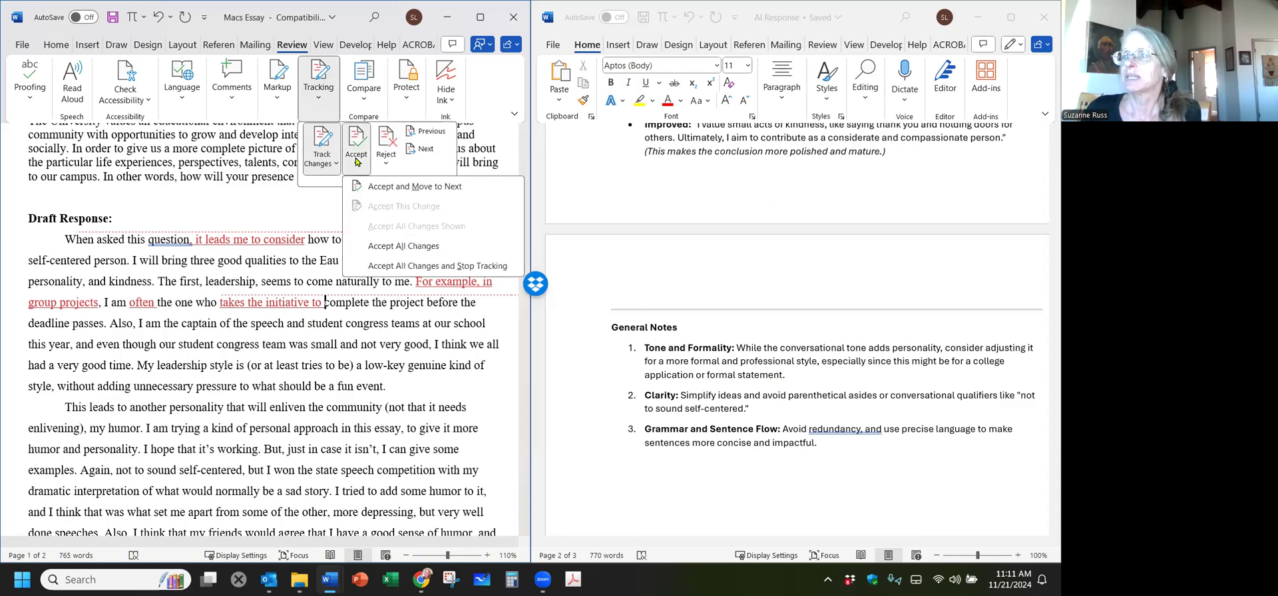
click(391, 249)
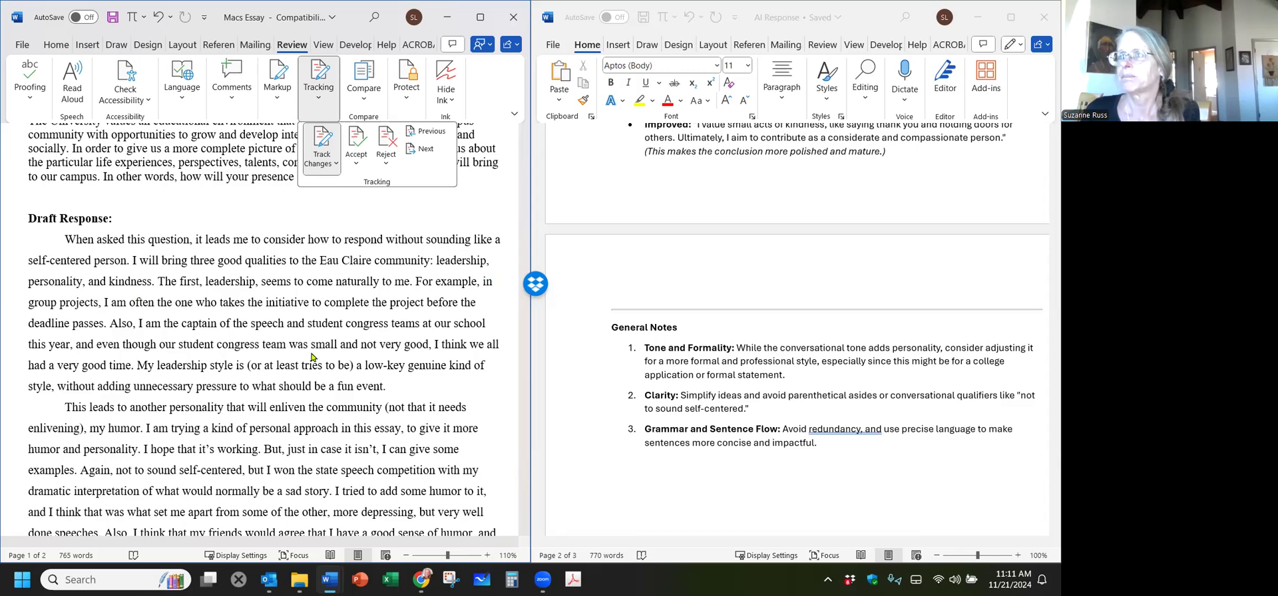
click(159, 26)
click(160, 26)
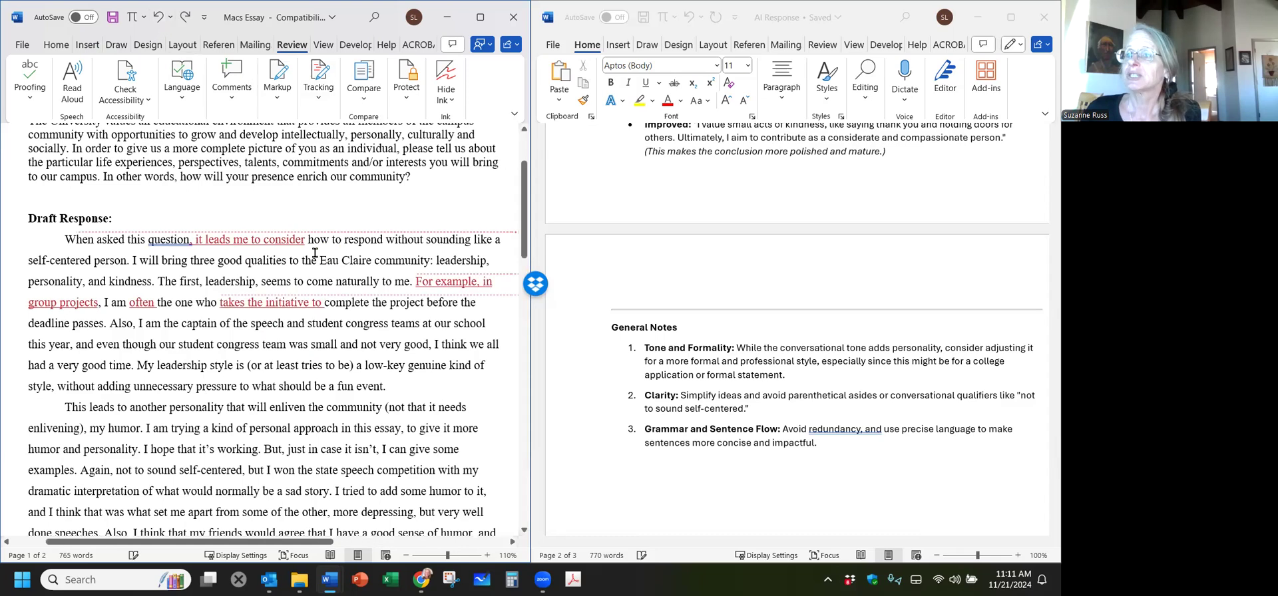
Reject the current tracked change with Reject and Move to Next, then close the Tracking panel
click(324, 105)
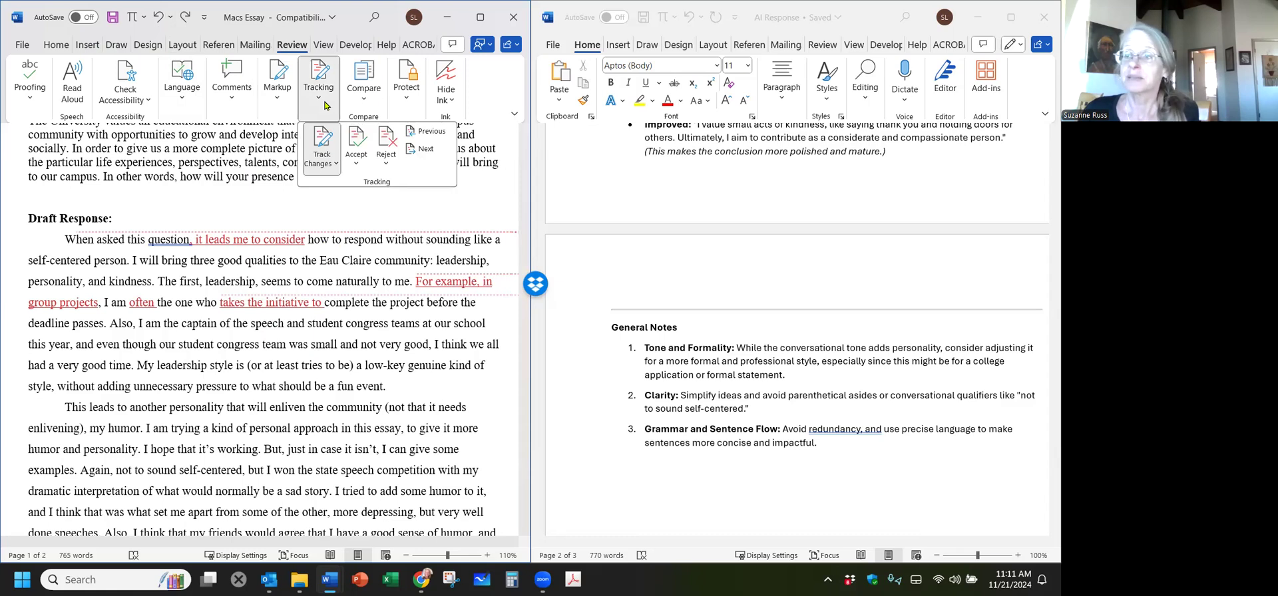
click(384, 165)
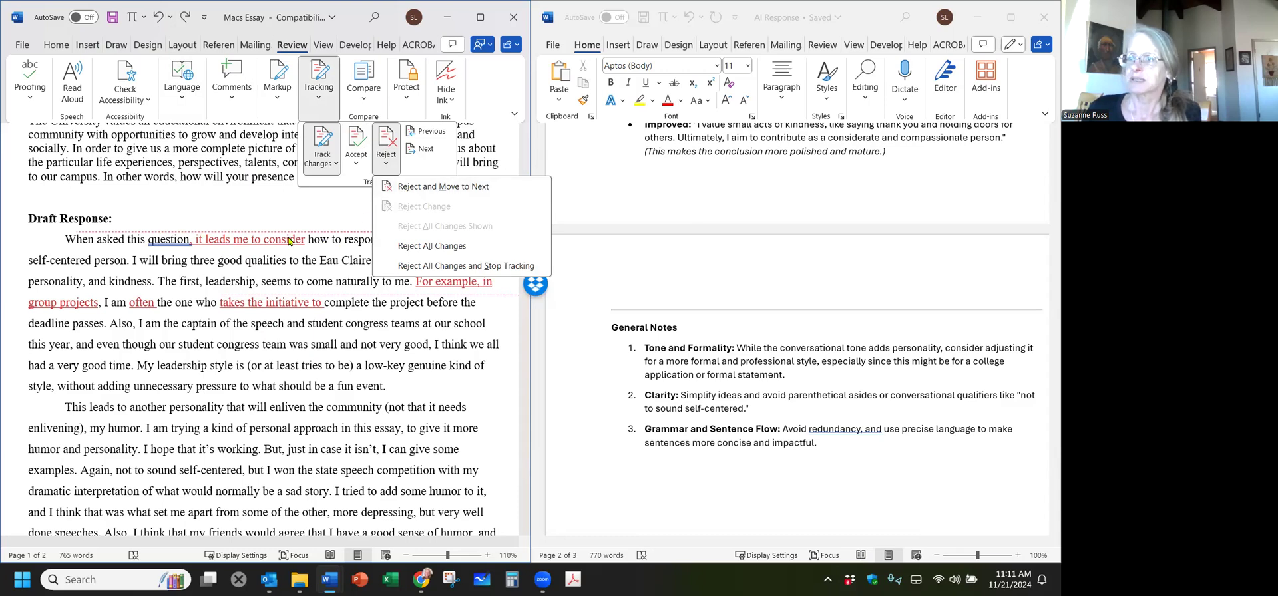
click(409, 189)
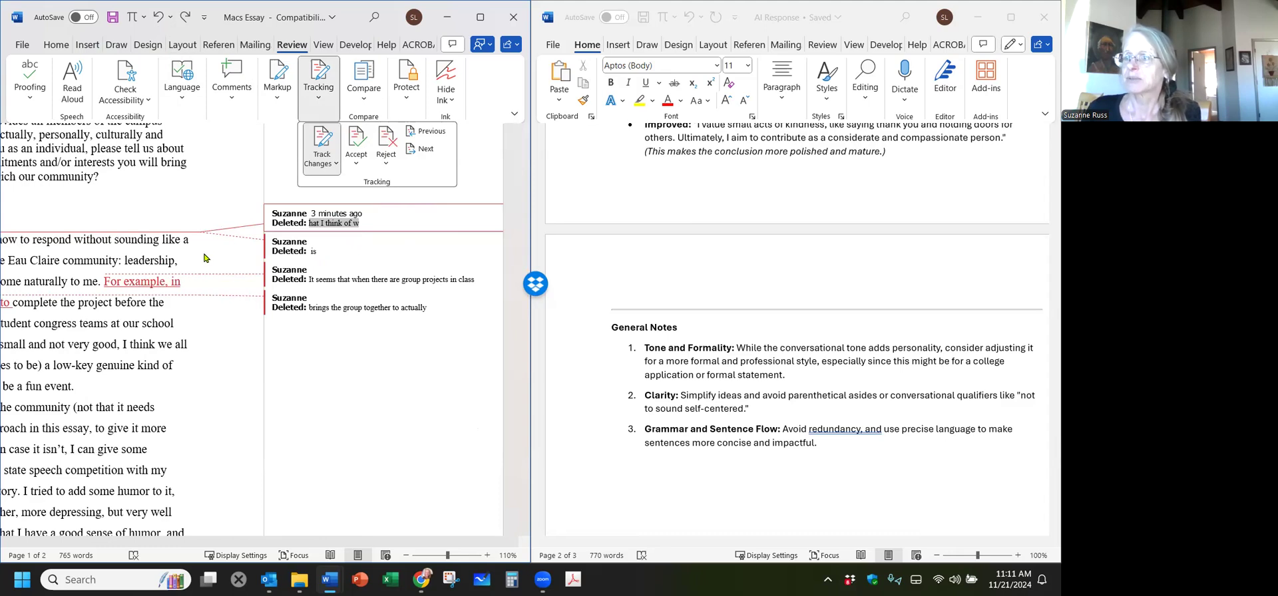
click(312, 302)
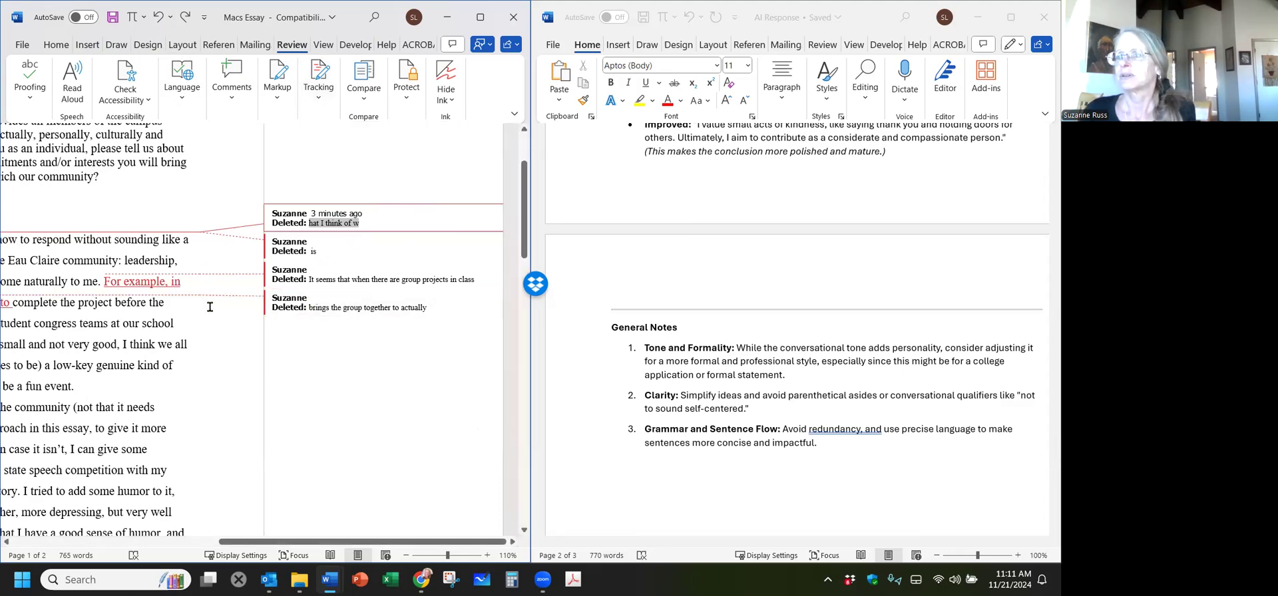